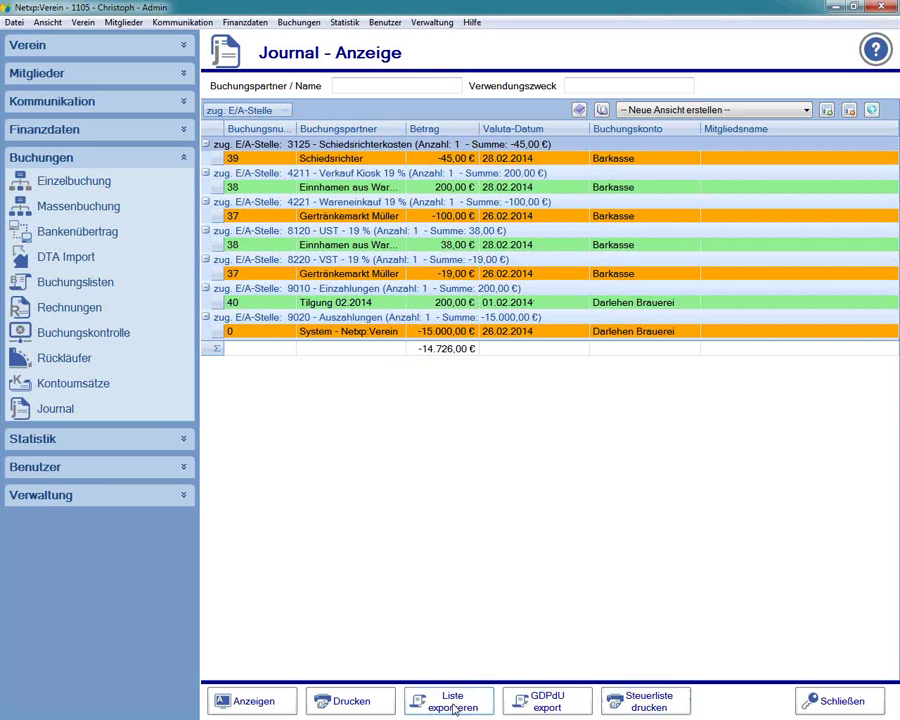
Step: Export the journal list to the desktop as an Excel file named Journal.xls
left_click(455, 703)
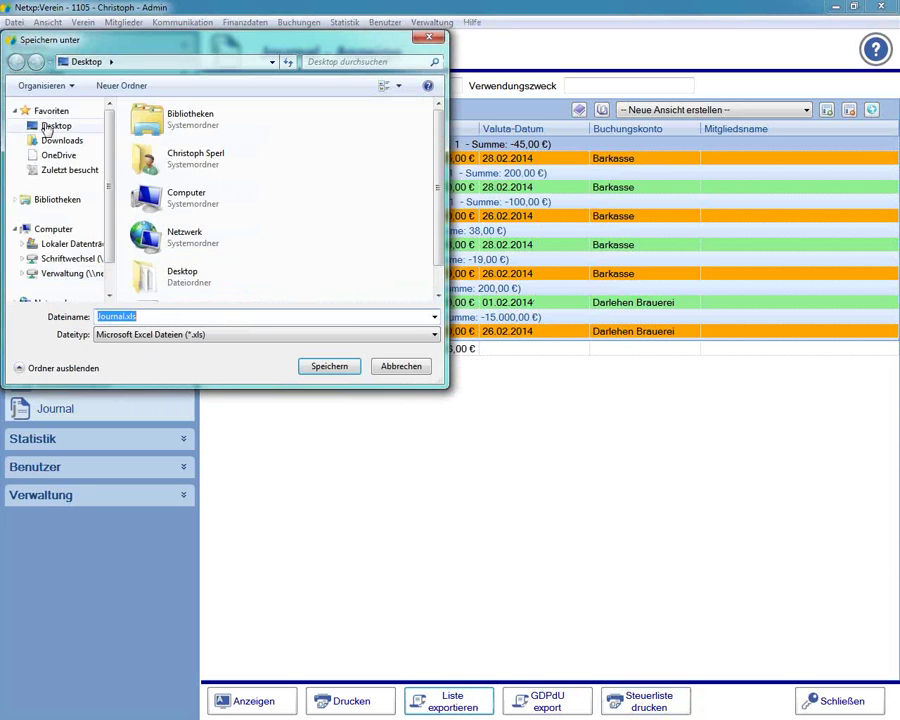
left_click(333, 368)
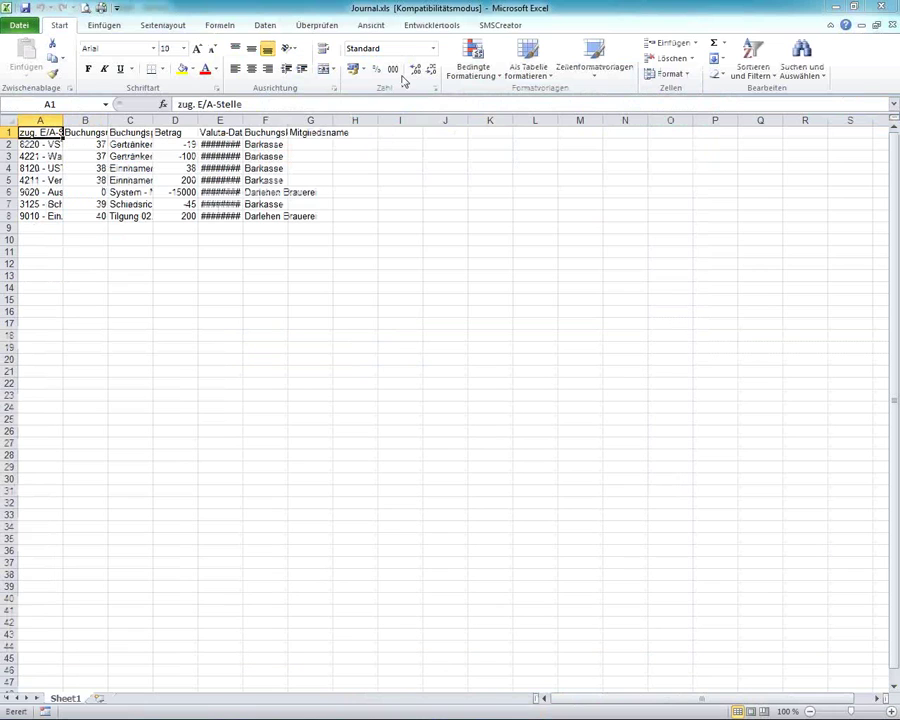
Step: Widen columns A, C, E, F and G of the exported workbook to review the bookings, and close it without saving
left_click_drag(243, 120, 243, 120)
double_click(243, 120)
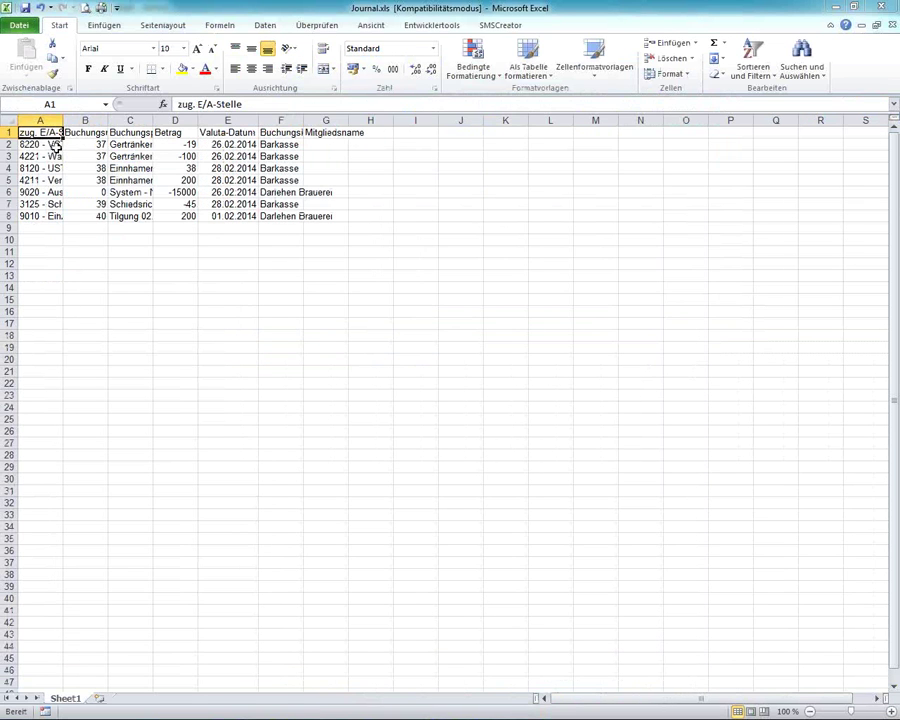
double_click(62, 120)
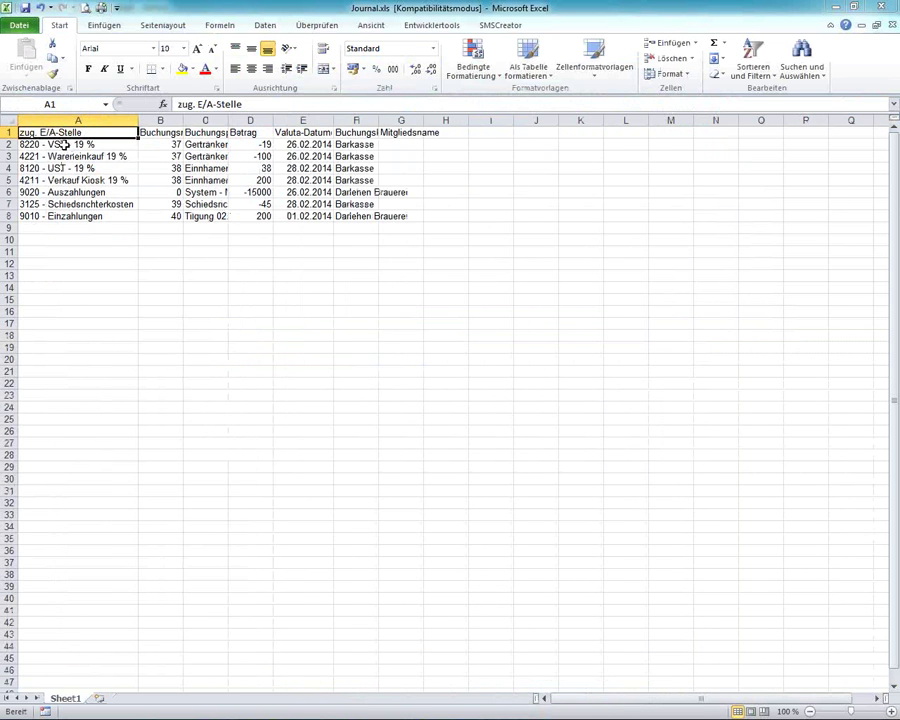
left_click_drag(10, 144, 10, 216)
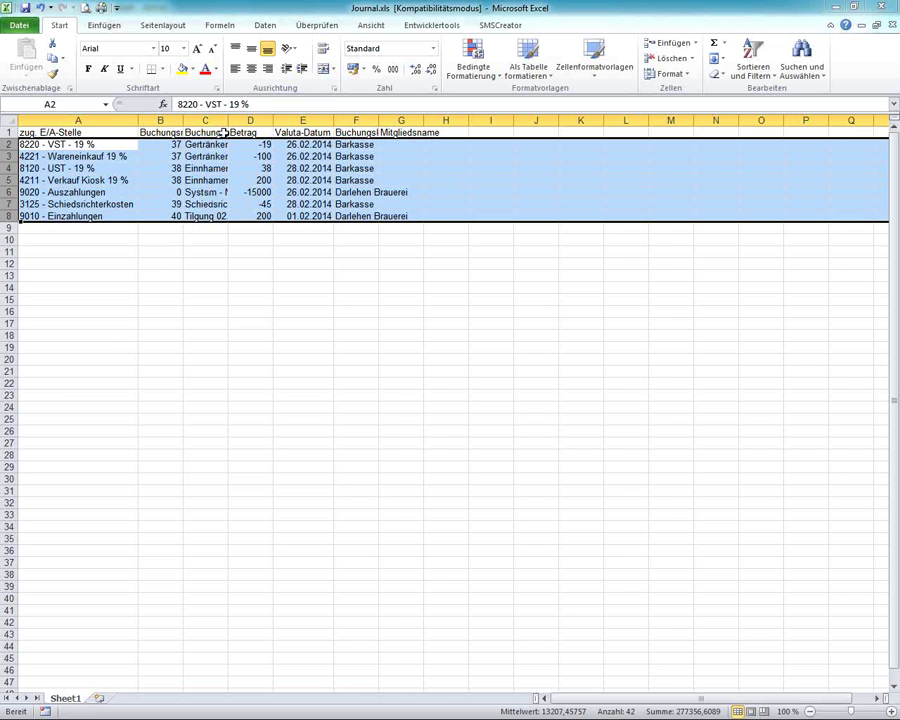
left_click_drag(228, 120, 279, 121)
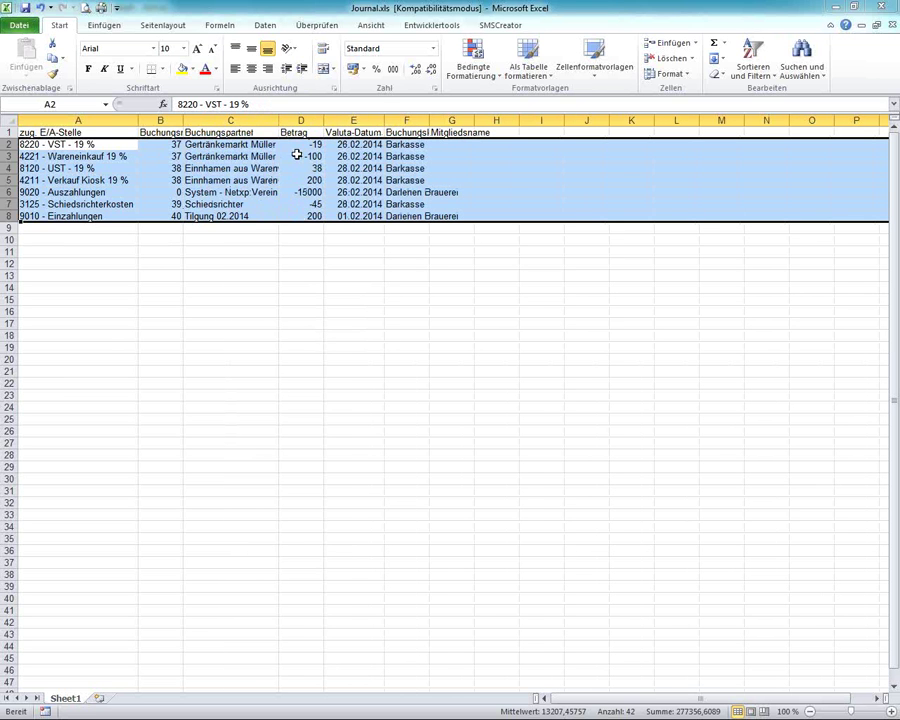
left_click_drag(430, 120, 590, 120)
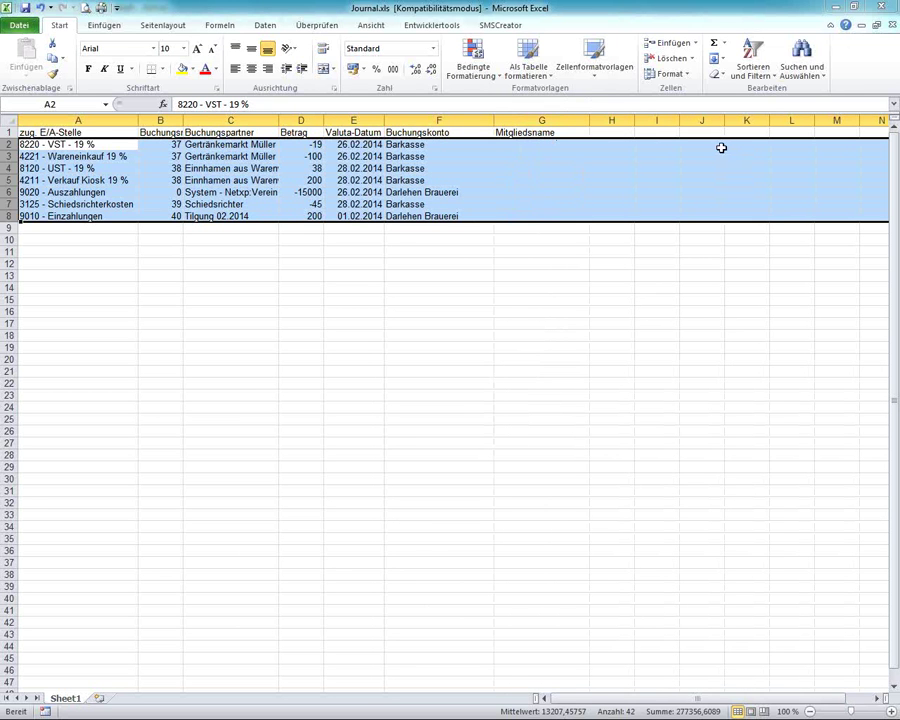
key("alt+F4")
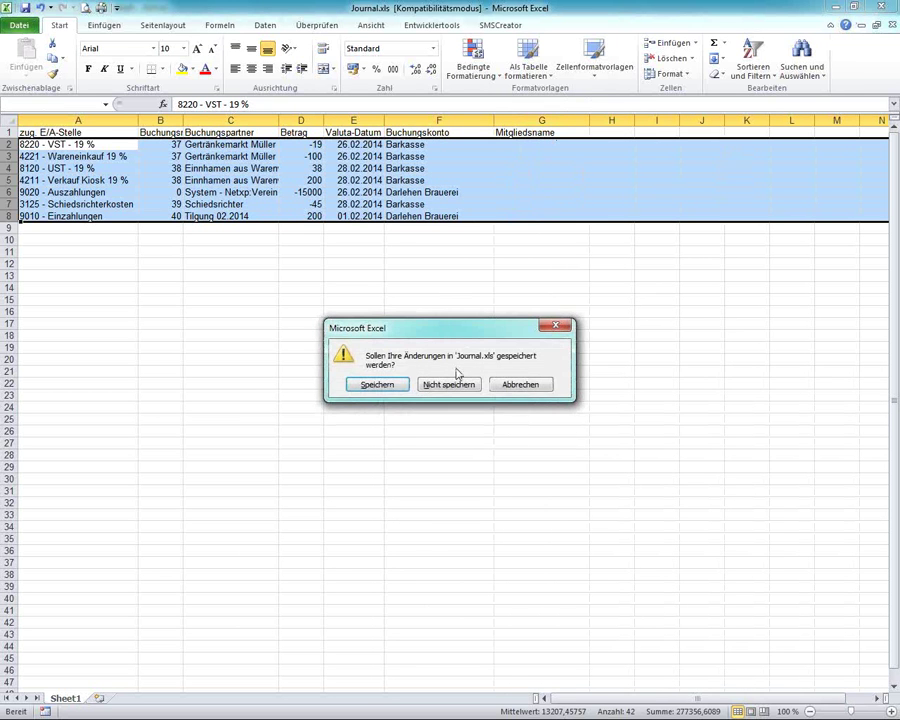
left_click(449, 383)
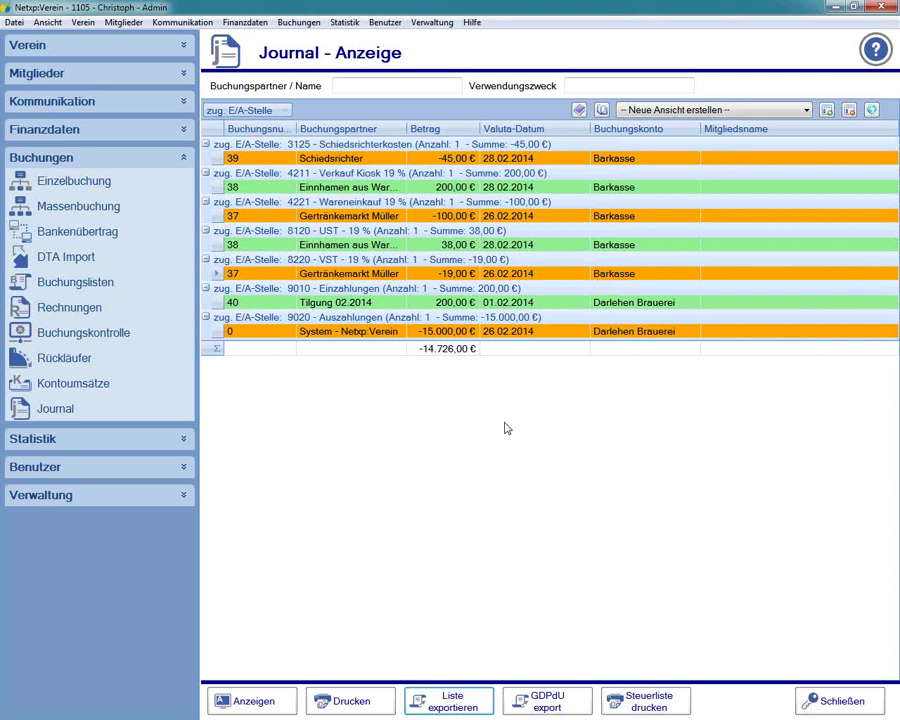
Step: Start a Schnelldruck of the journal table in its current view, in portrait format
left_click(350, 703)
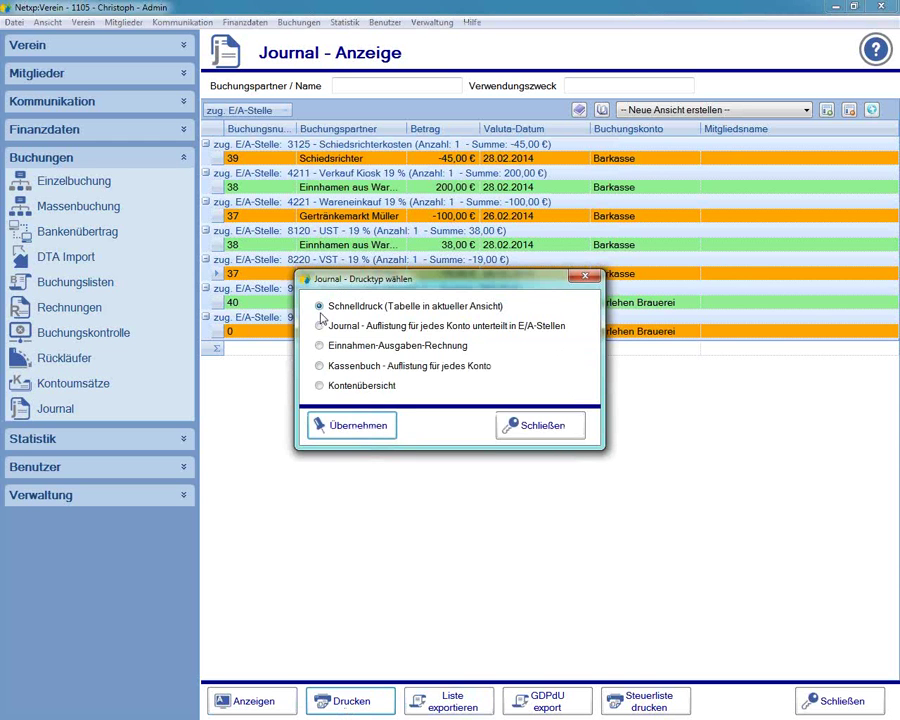
left_click(368, 427)
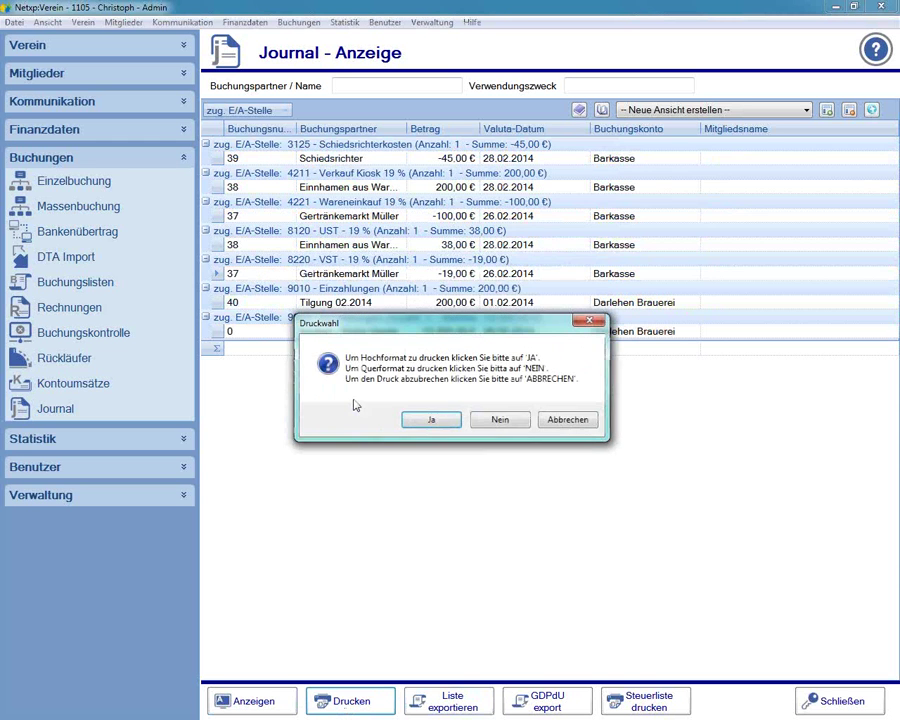
left_click(432, 421)
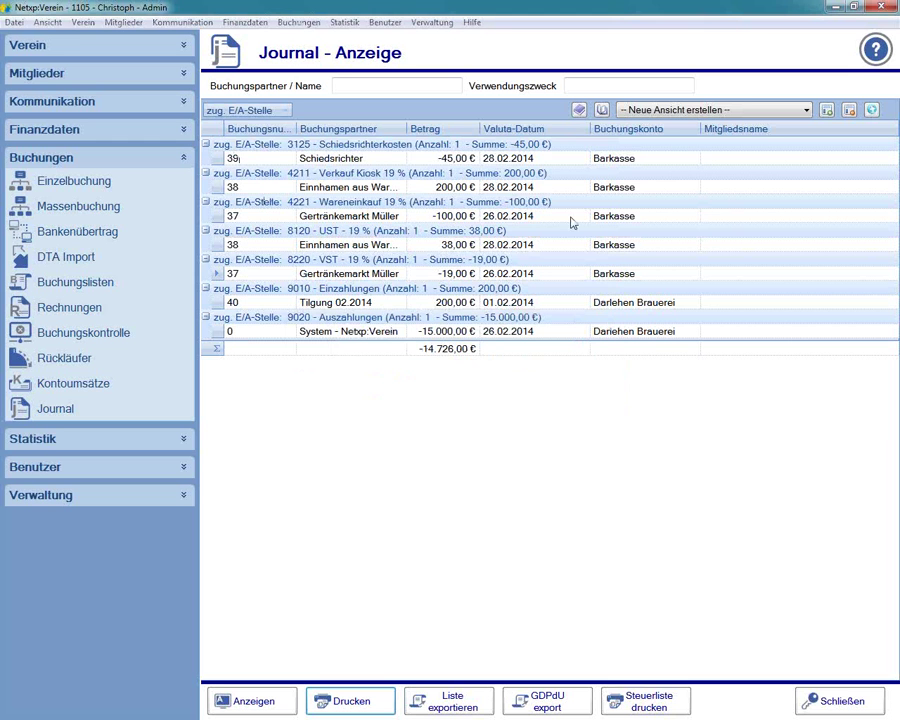
Step: Print the table with the Microsoft XPS Document Writer to a file named 1, and close the resulting document
left_click(390, 209)
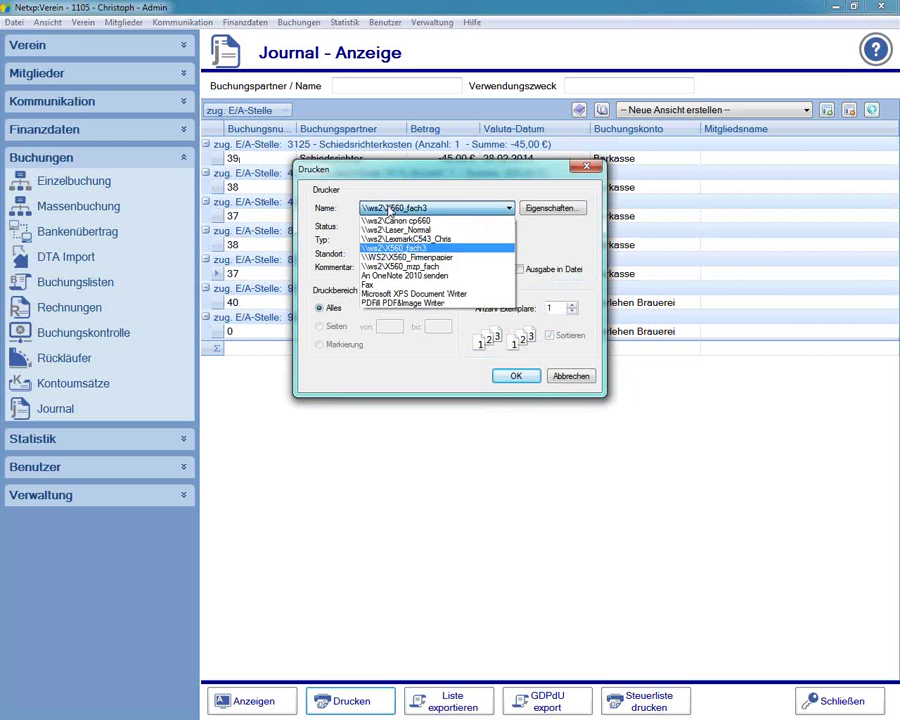
left_click(437, 295)
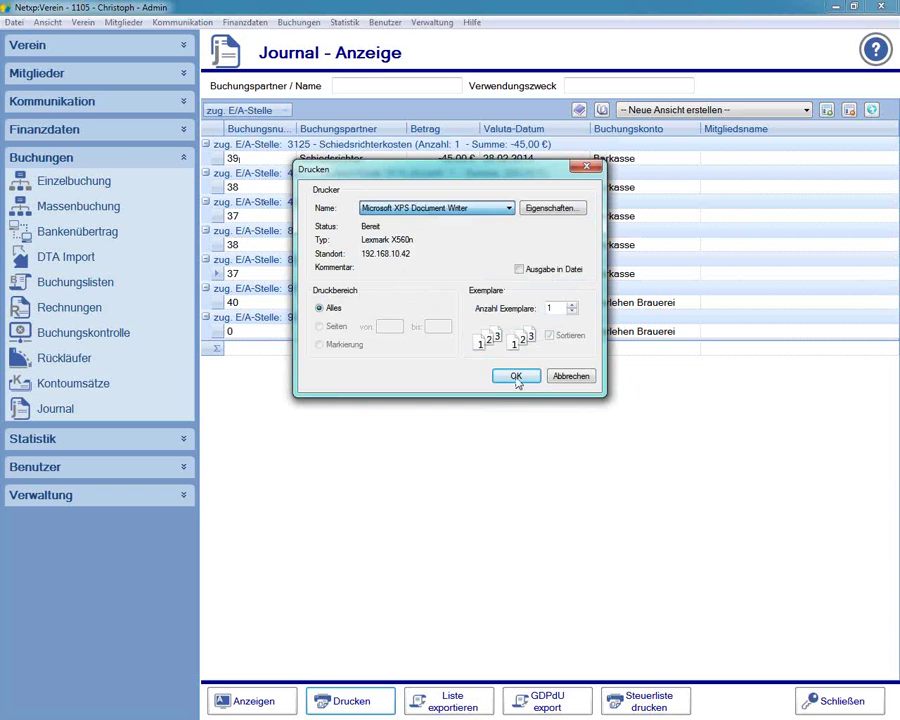
left_click(516, 376)
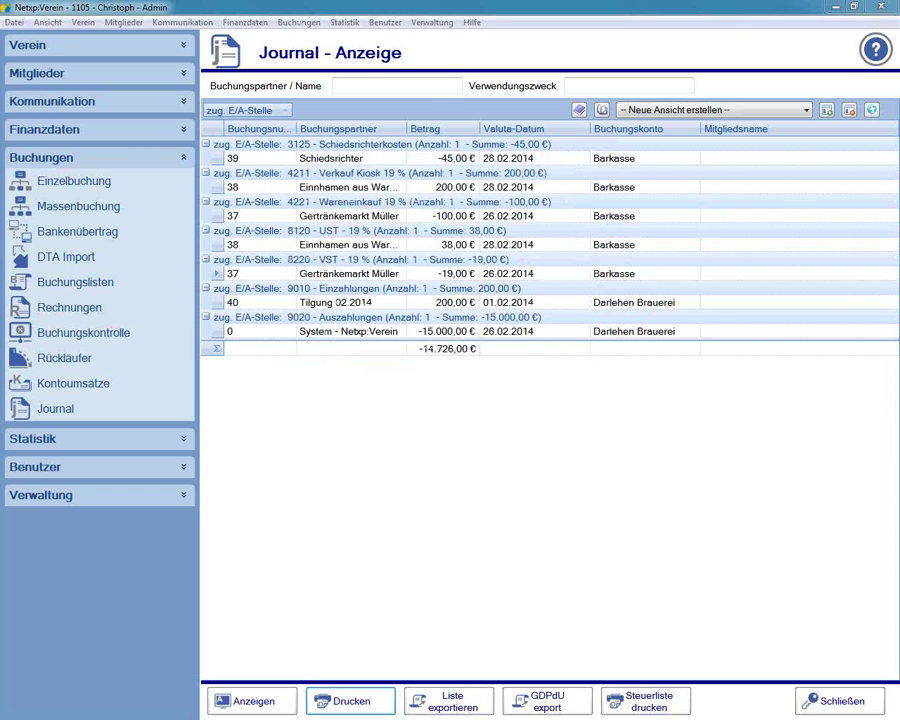
type("1")
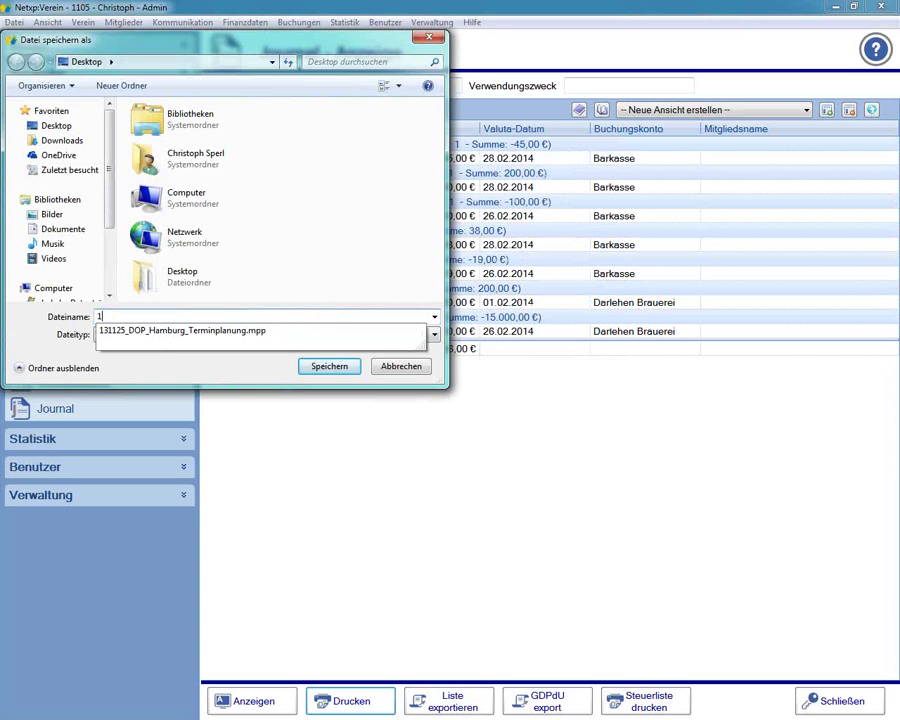
key("Return")
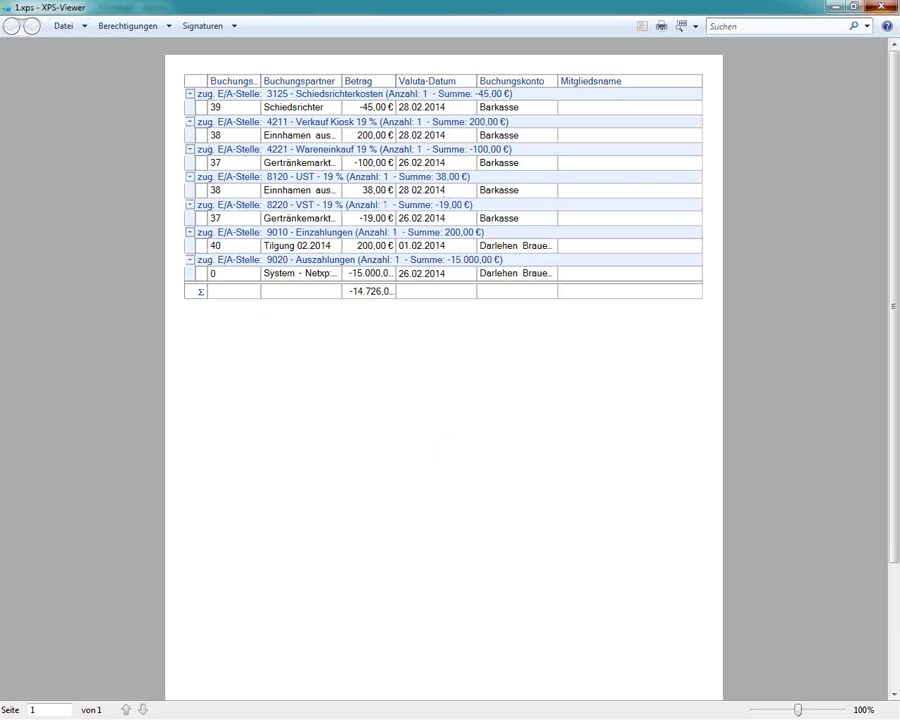
left_click(879, 7)
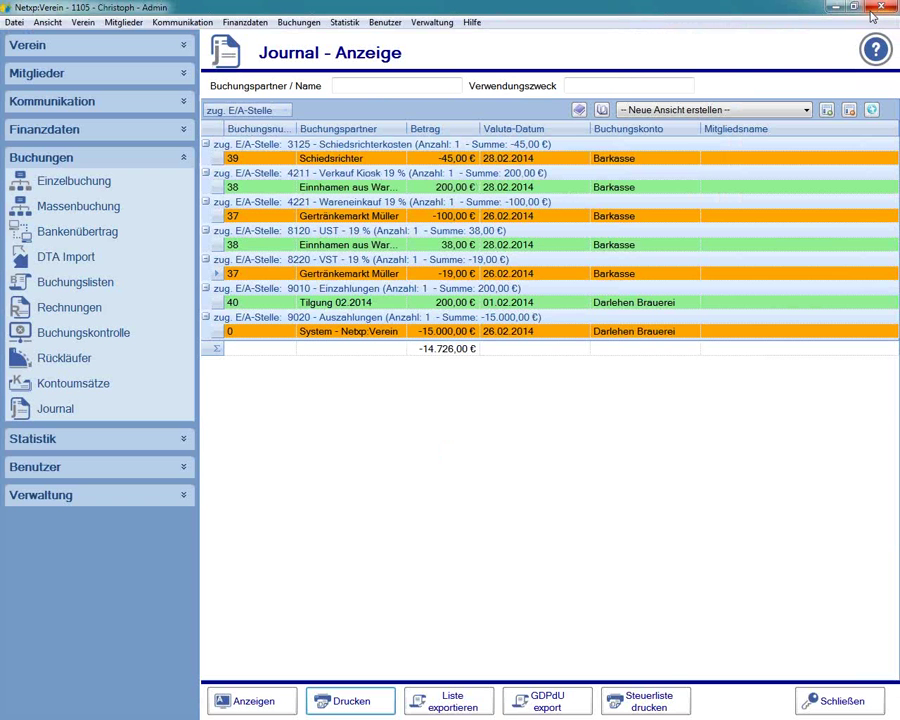
Step: Set up the journal printout per account divided into E/A-Stellen, sorted by Buchungsdatum, without saving it in the document management
left_click(315, 700)
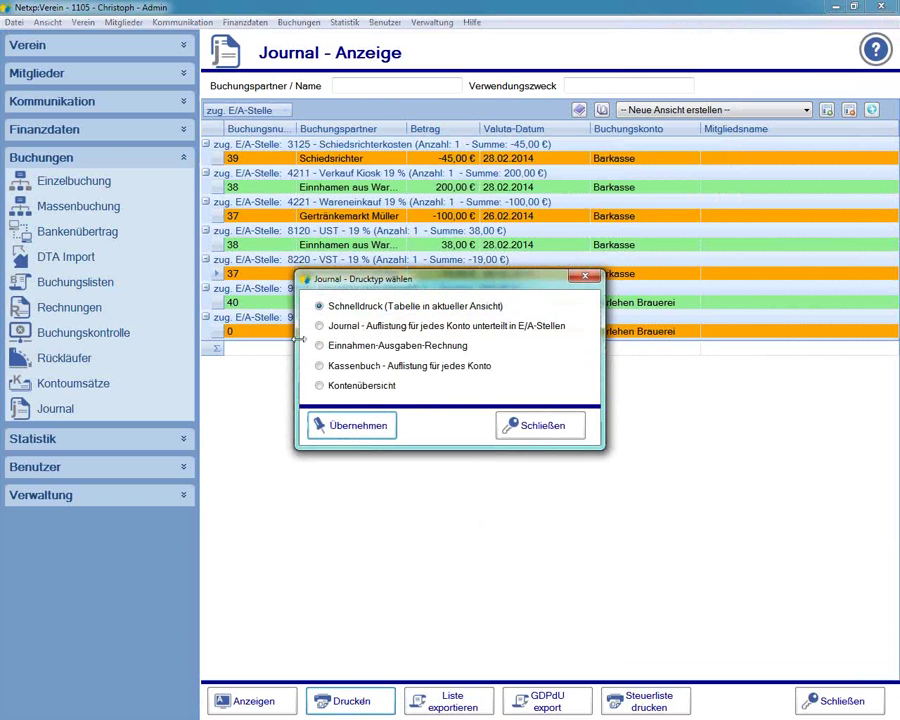
left_click(350, 327)
left_click(348, 427)
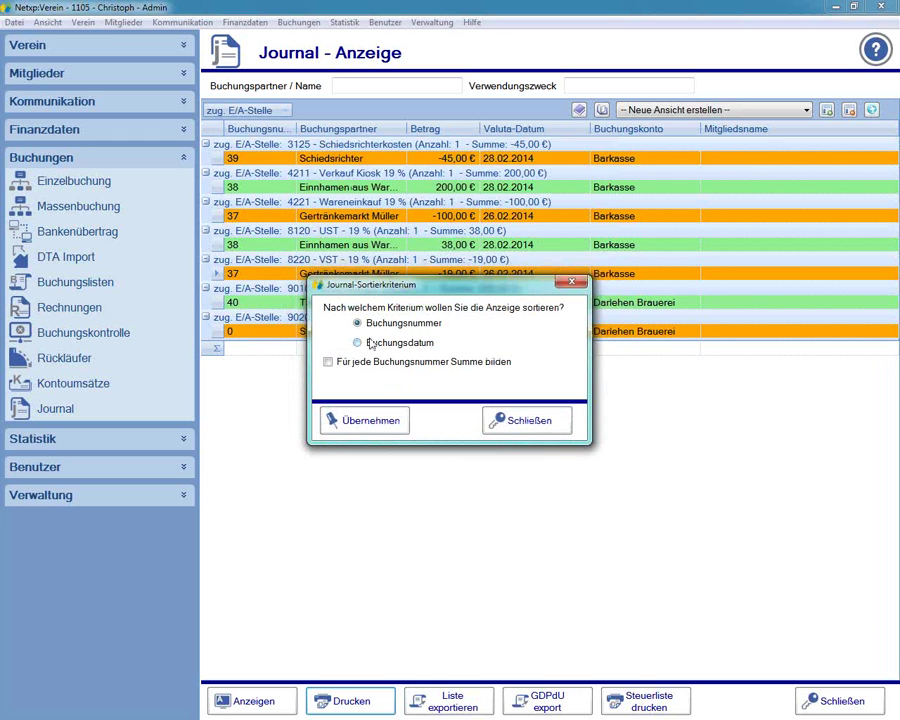
left_click_drag(354, 284, 389, 176)
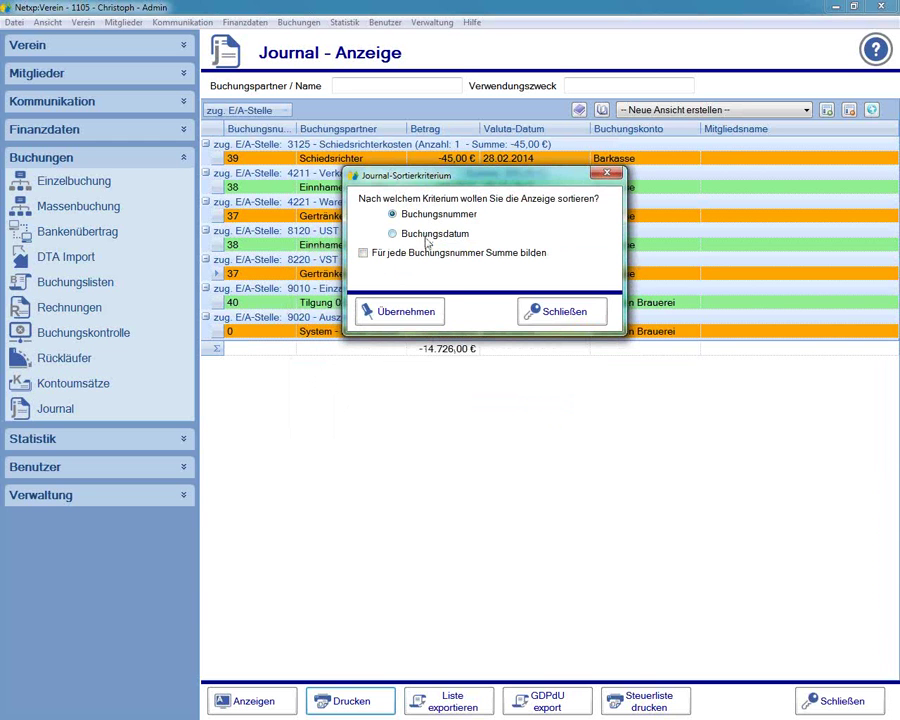
left_click(433, 236)
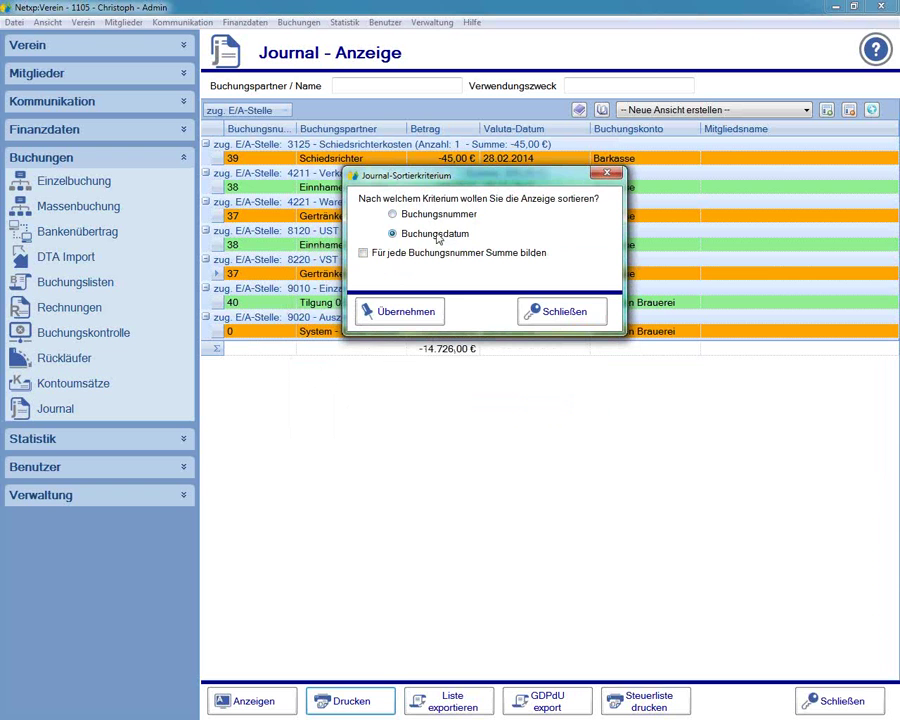
left_click(404, 313)
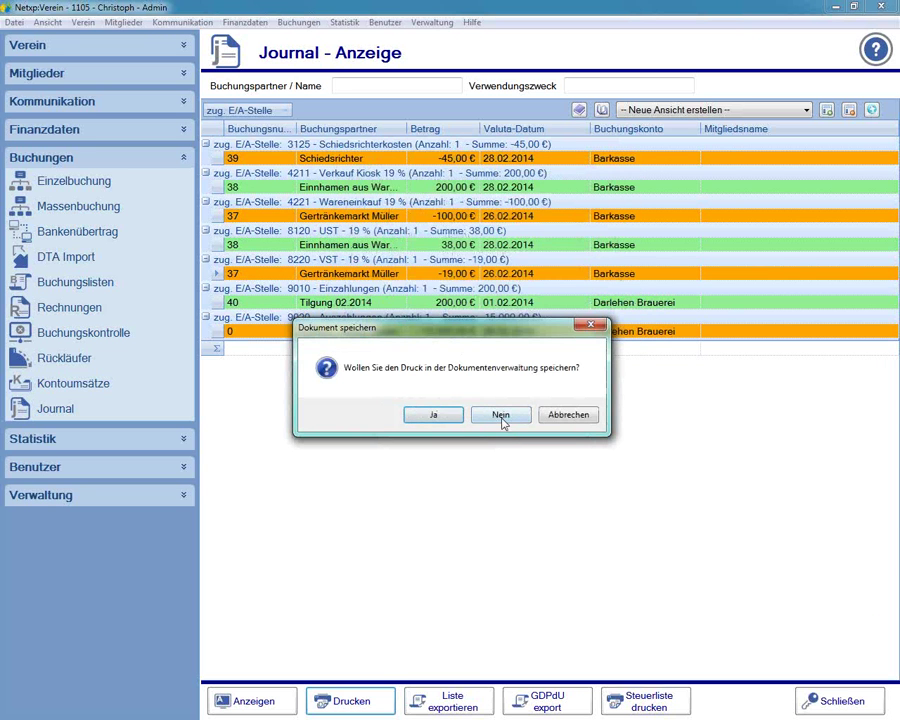
left_click(503, 416)
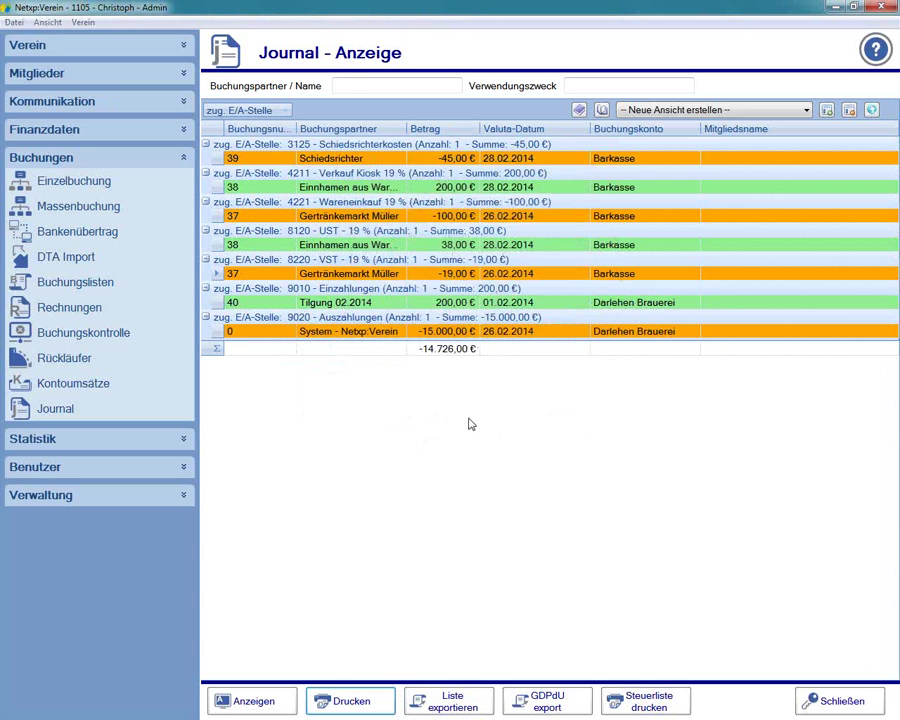
Step: Output all pages of the journal report as a Vorschau
left_click(540, 196)
left_click(537, 224)
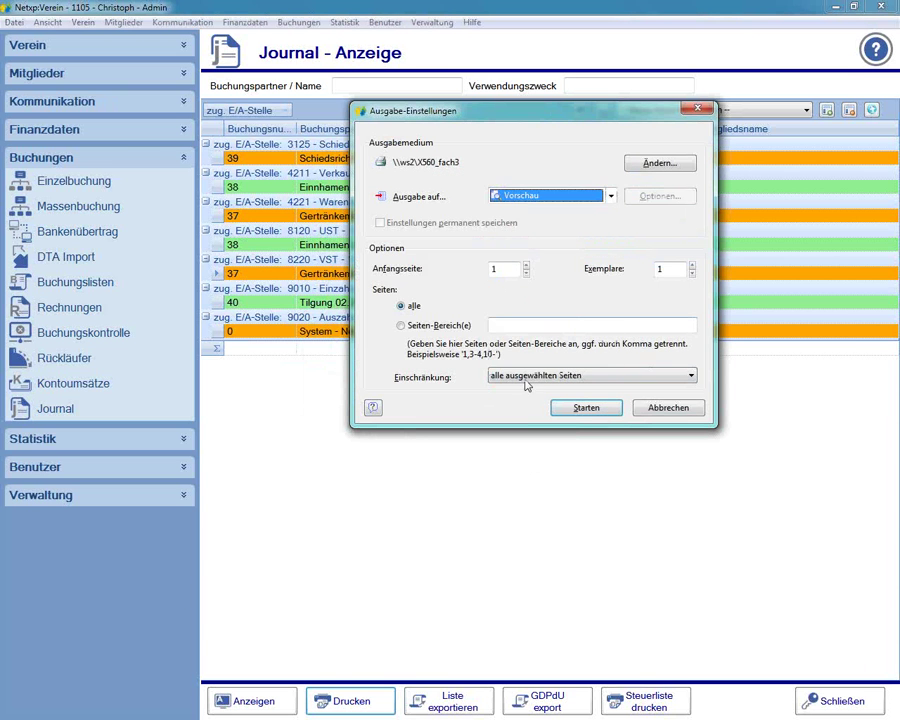
left_click(552, 406)
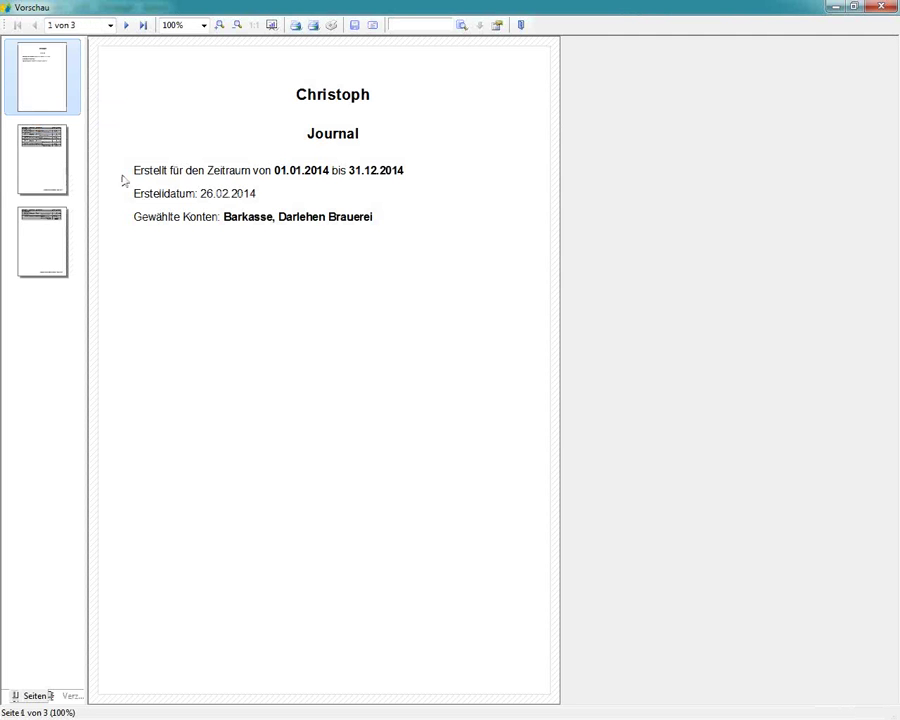
Step: Examine the Barkasse and Darlehen Brauerei pages of the journal report, and close the preview
left_click(70, 152)
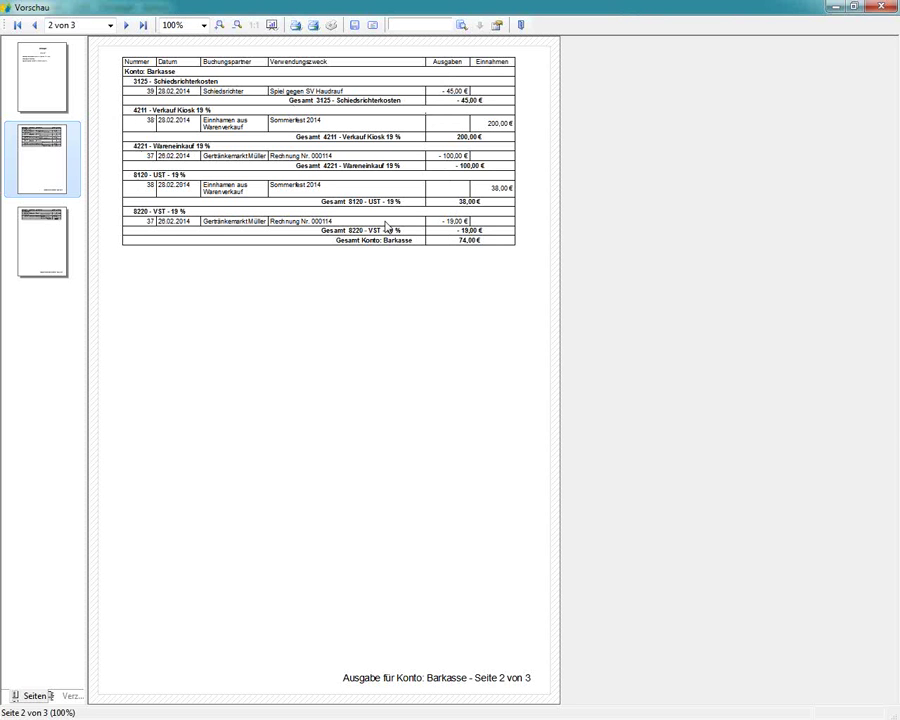
left_click(37, 227)
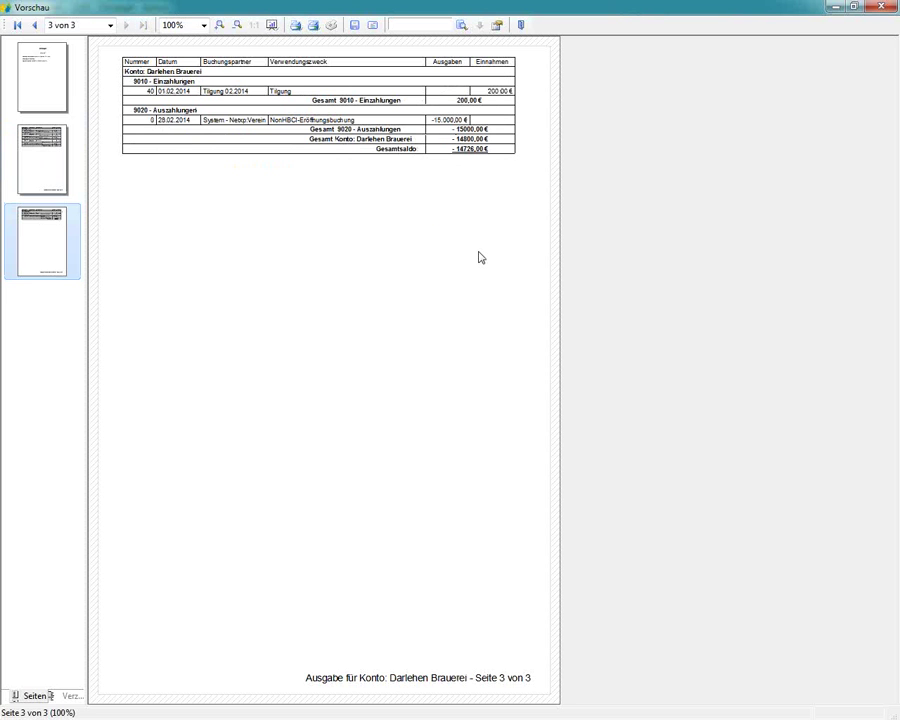
left_click(28, 155)
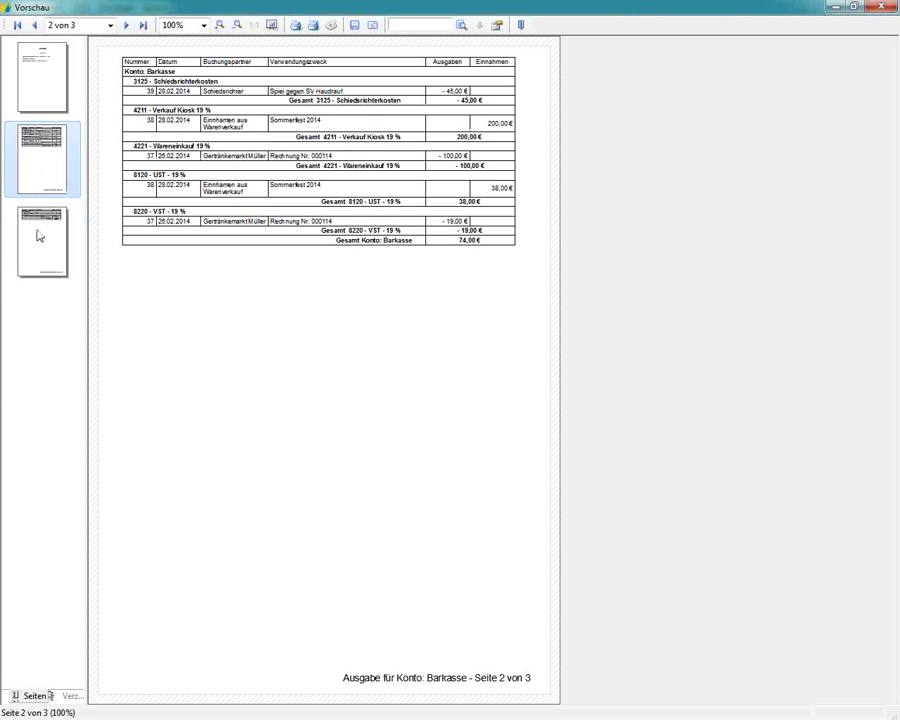
left_click(38, 234)
left_click(40, 162)
left_click(35, 218)
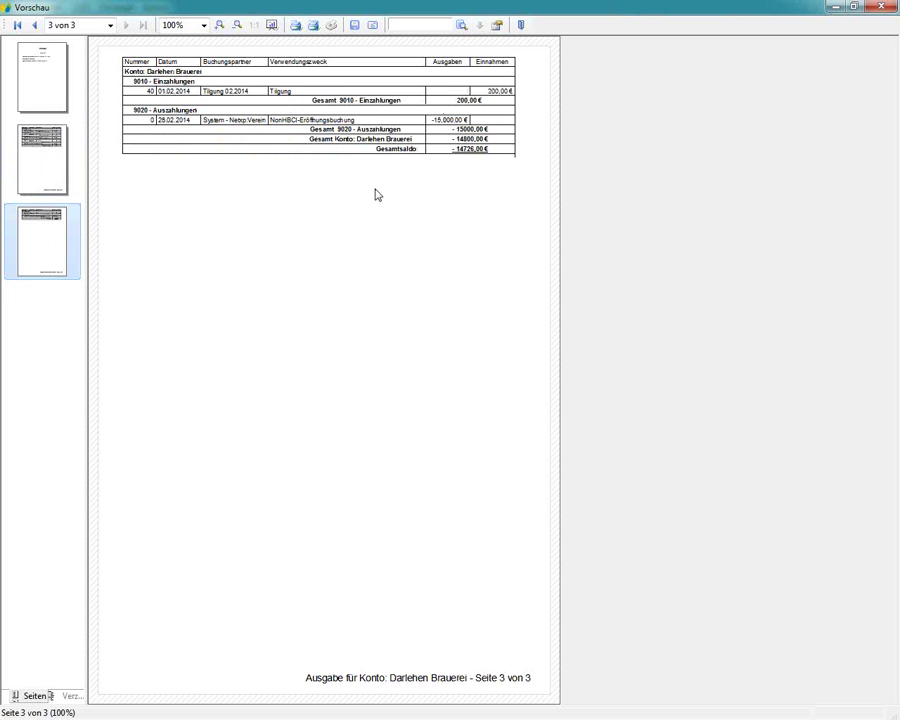
left_click(520, 26)
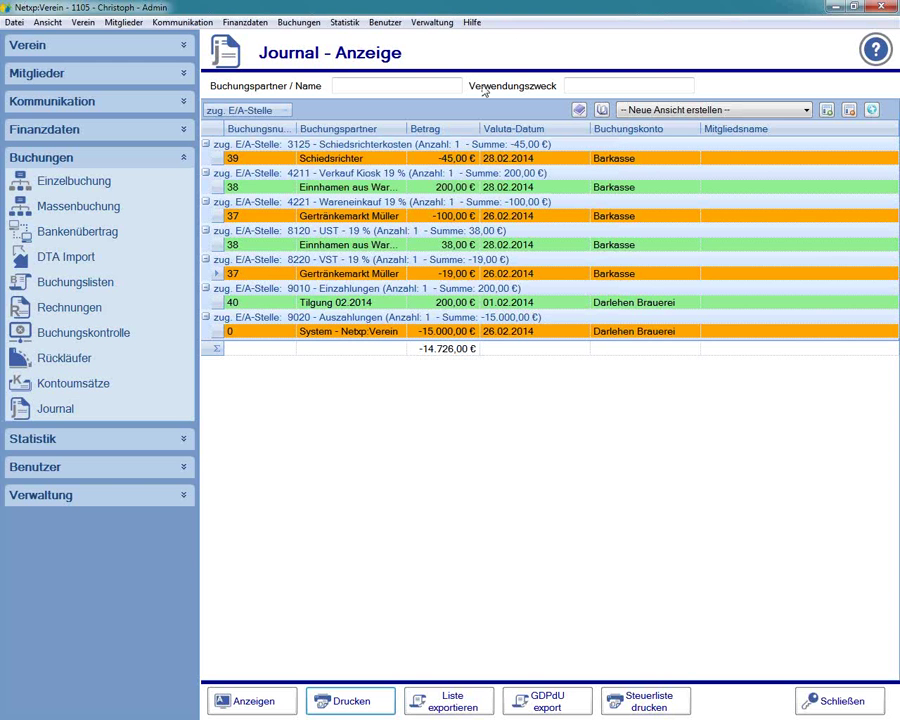
Step: Set up the Einnahmen-Ausgaben-Rechnung printout to show only the bebuchte Kostenstellen, without saving it in the document management
left_click(340, 703)
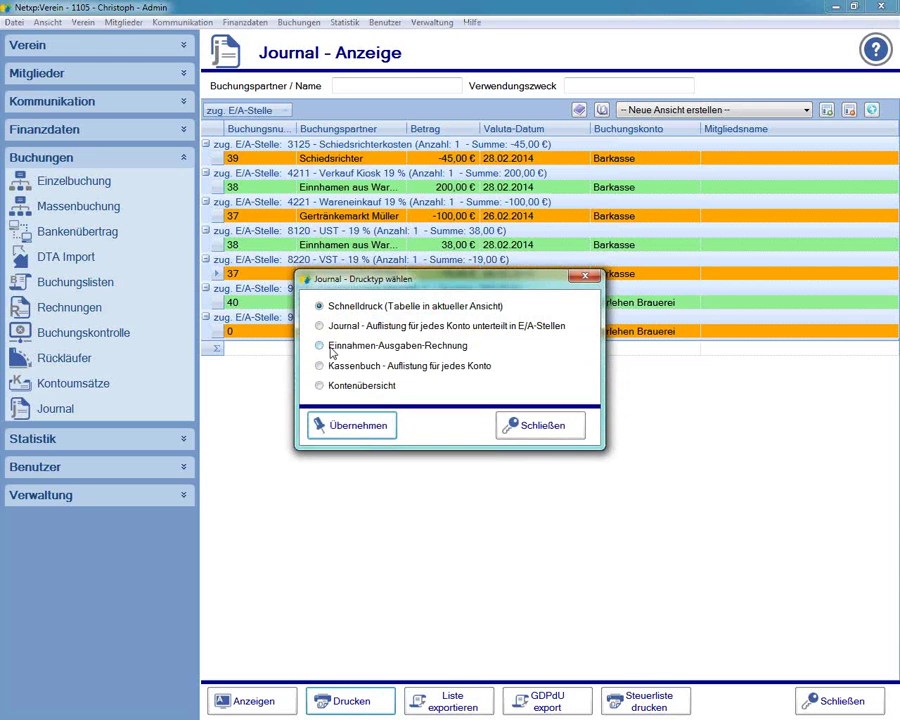
left_click(442, 346)
left_click(351, 430)
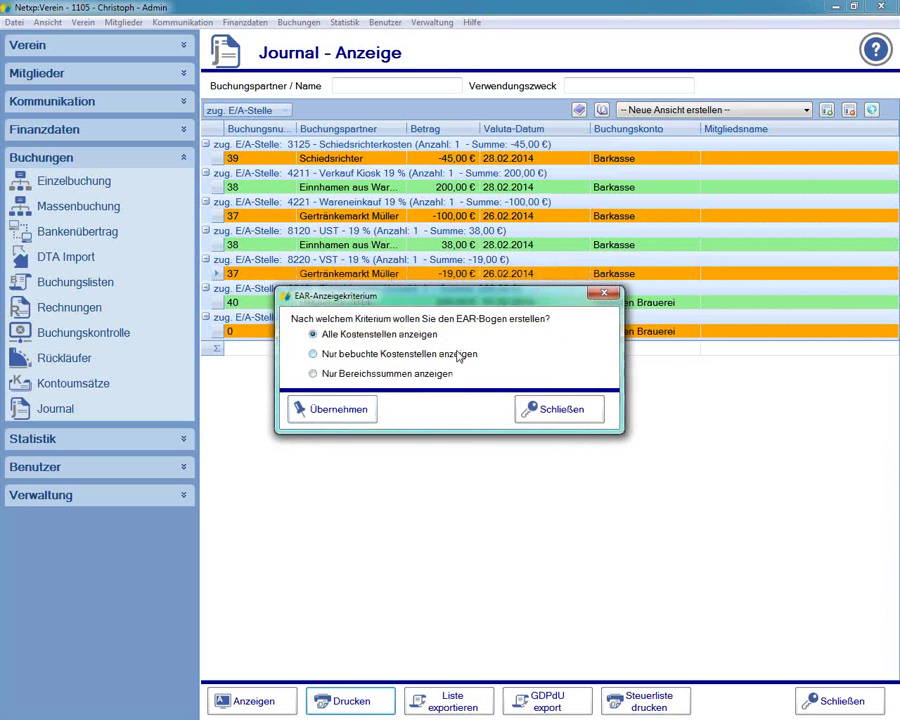
left_click_drag(278, 292, 313, 147)
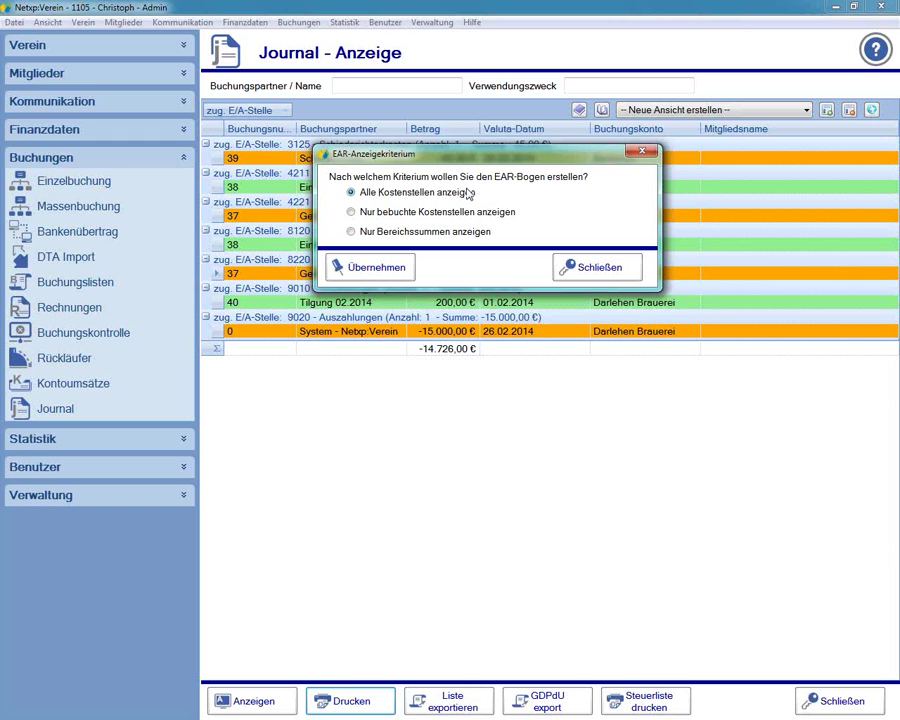
left_click(450, 213)
left_click(427, 234)
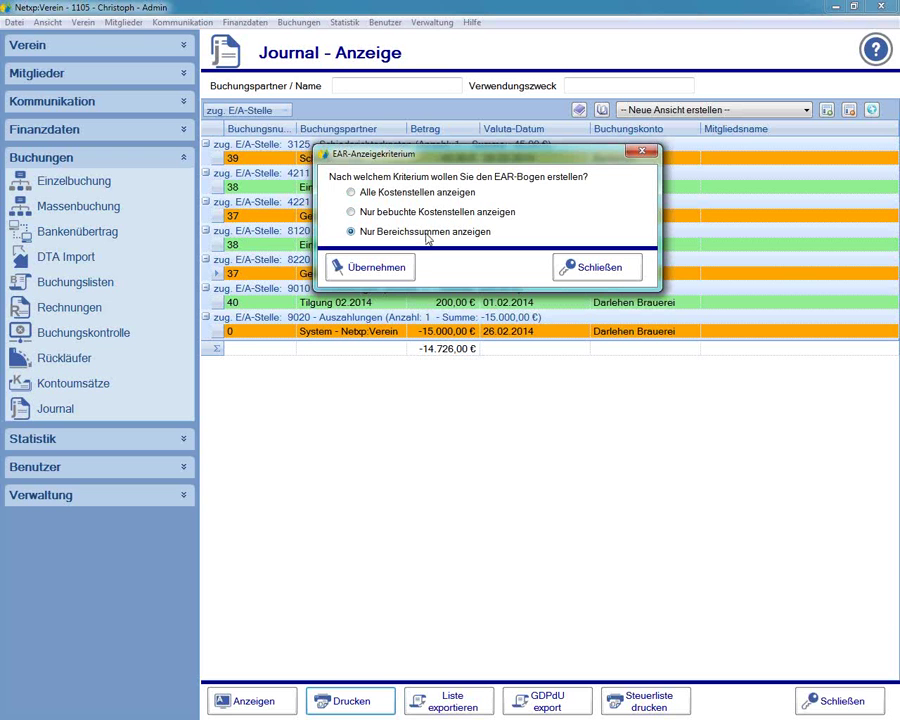
left_click(368, 272)
left_click(499, 417)
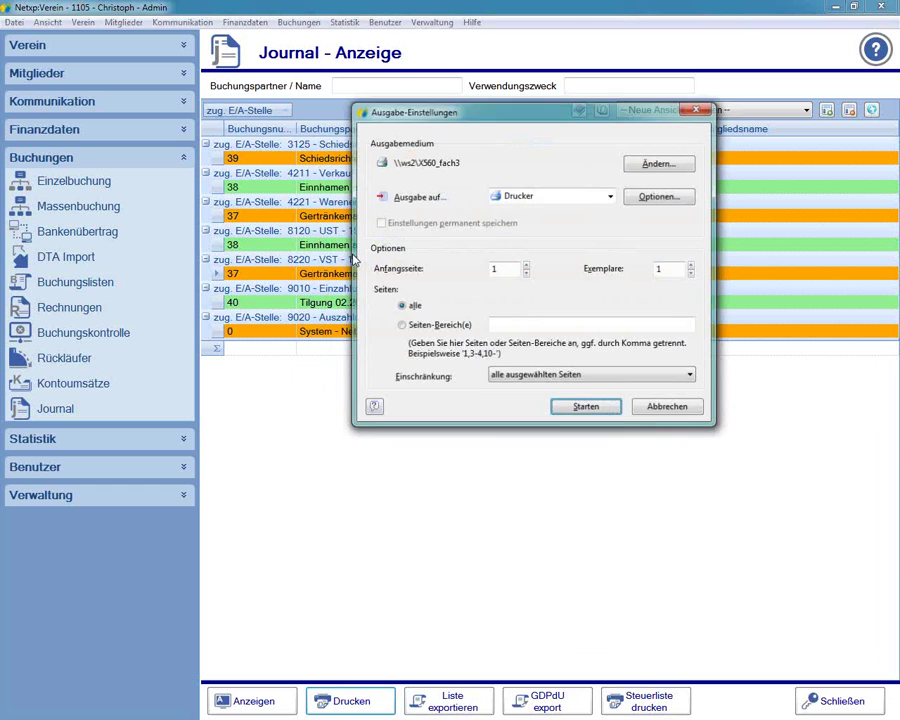
Step: Output the Einnahmen-Ausgaben-Rechnung as a Vorschau, examine its second page with the booked Kostenstellen, and close the preview
left_click(524, 199)
left_click(530, 226)
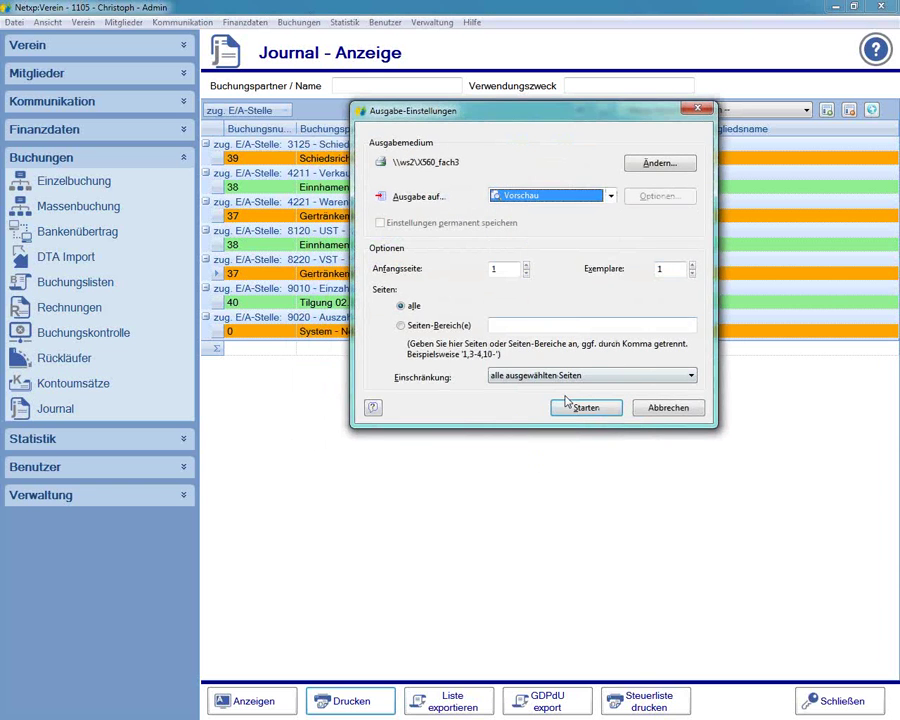
left_click(528, 406)
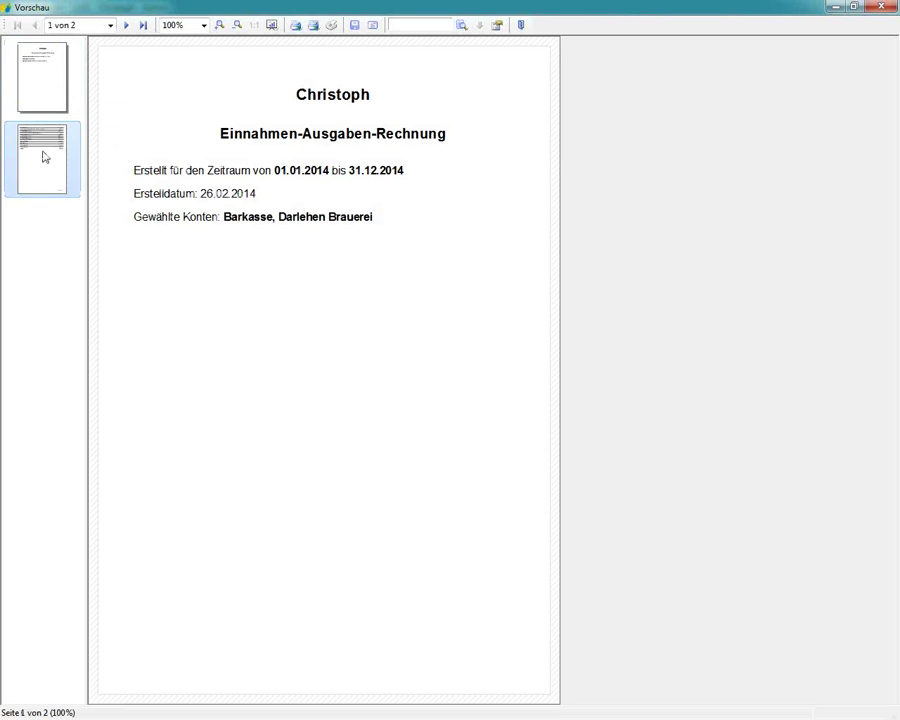
left_click(44, 157)
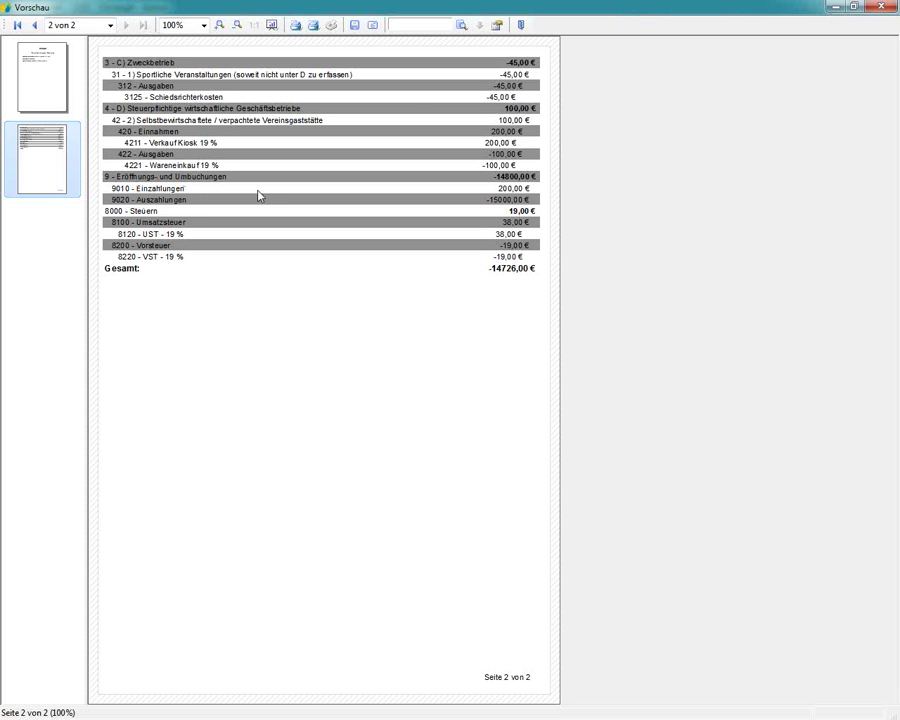
left_click(520, 25)
Step: Exclude 9 - Eröffnungs- und Umbuchungen from the E/A-Stellen in the journal preselection and rerun the search
left_click(838, 701)
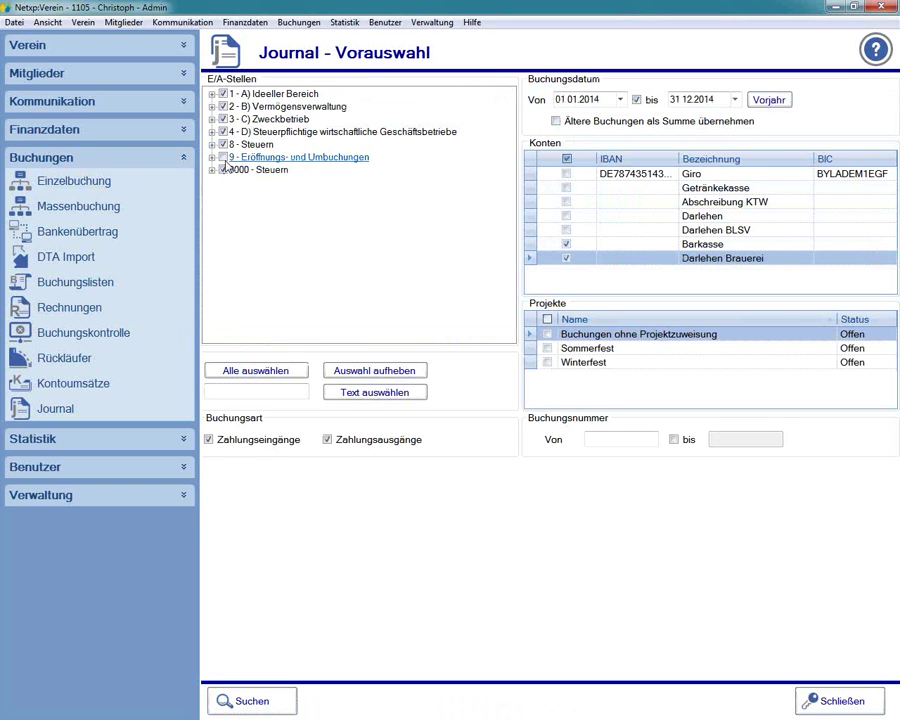
left_click(220, 700)
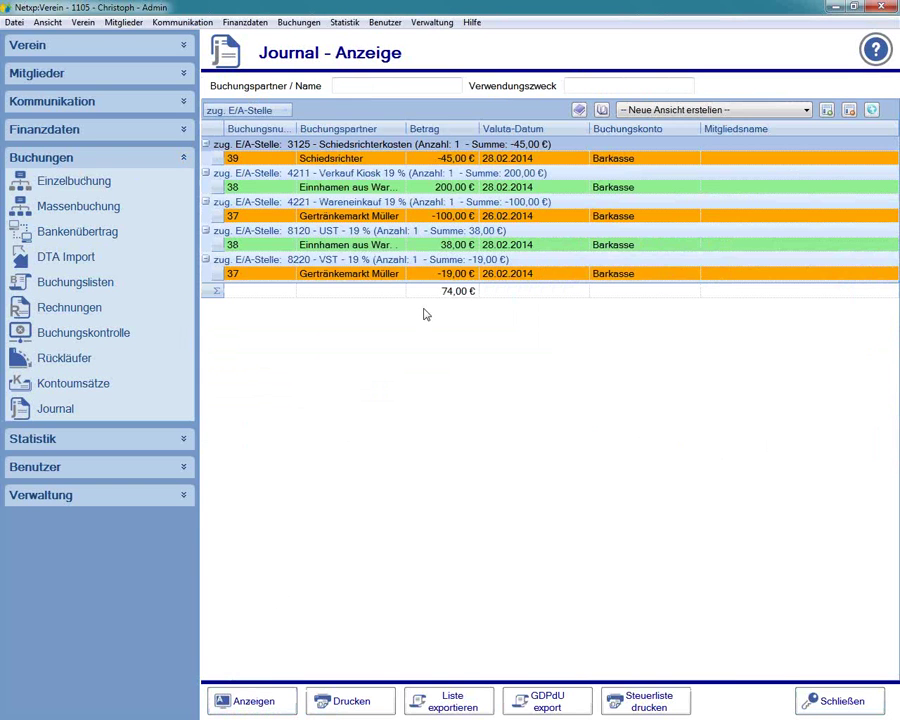
Step: Set up the Einnahmen-Ausgaben-Rechnung printout to show only Bereichssummen, without saving it in the document management
left_click(345, 700)
left_click(370, 345)
left_click(360, 425)
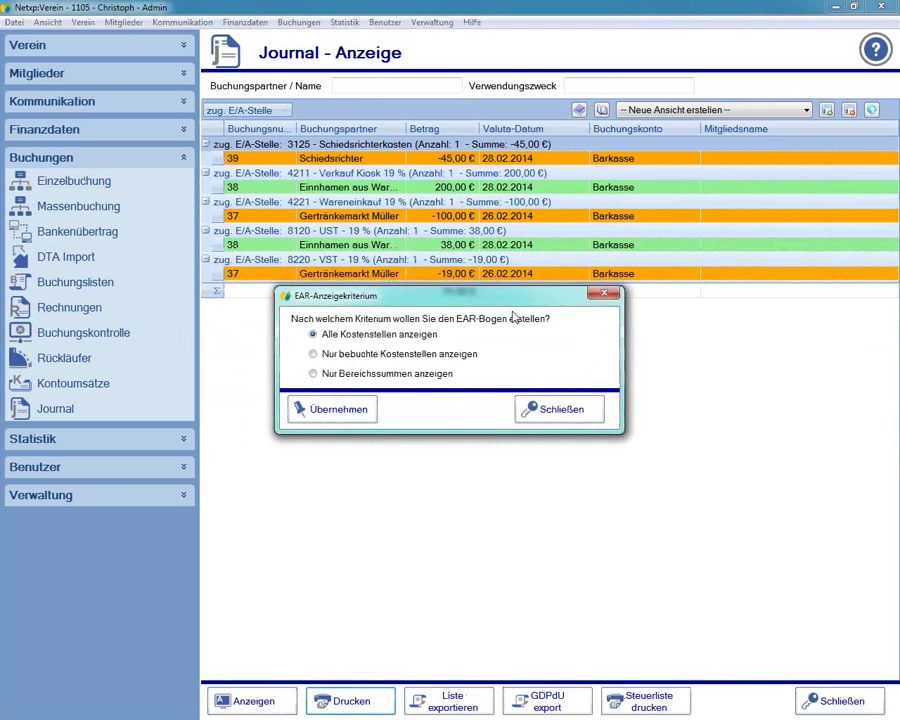
left_click(338, 354)
left_click(336, 375)
left_click(330, 409)
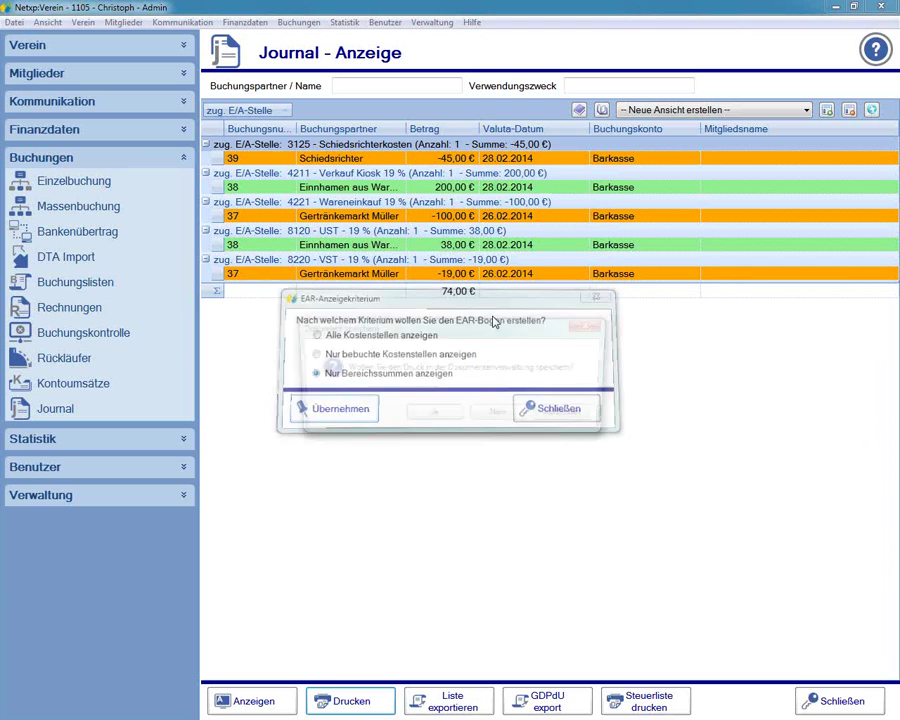
left_click(501, 415)
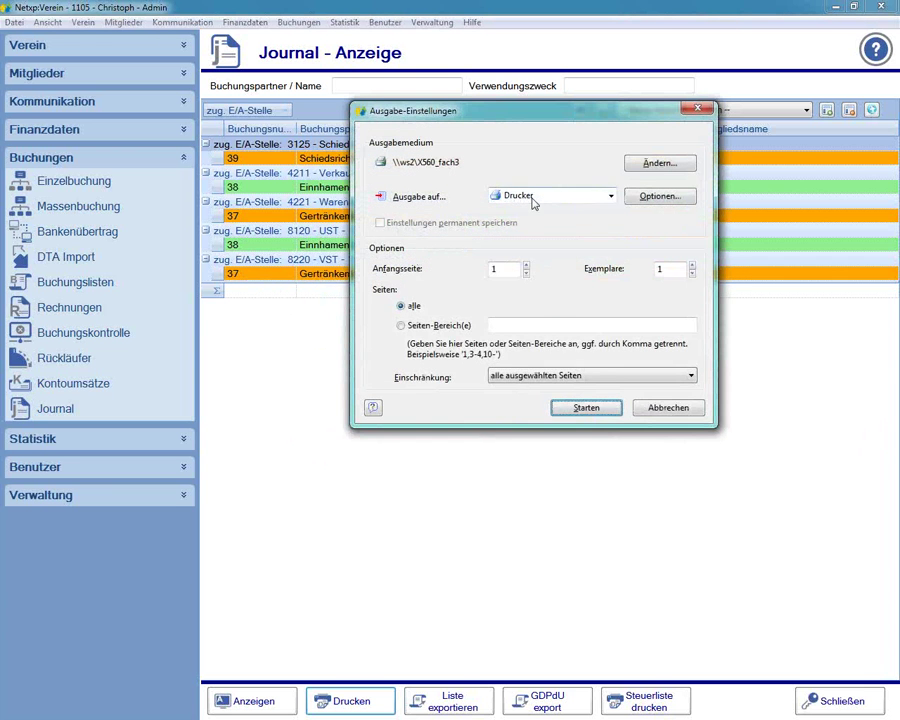
Step: Output the Bereichssummen report as a Vorschau, examine its second page, and close the preview
left_click(545, 196)
left_click(533, 224)
left_click(576, 407)
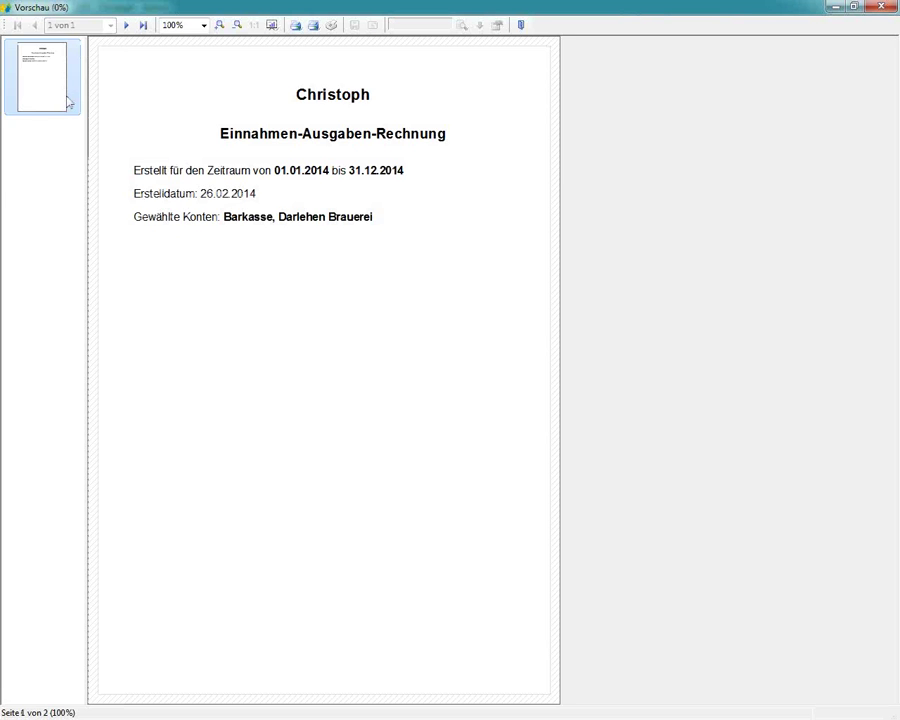
left_click(49, 145)
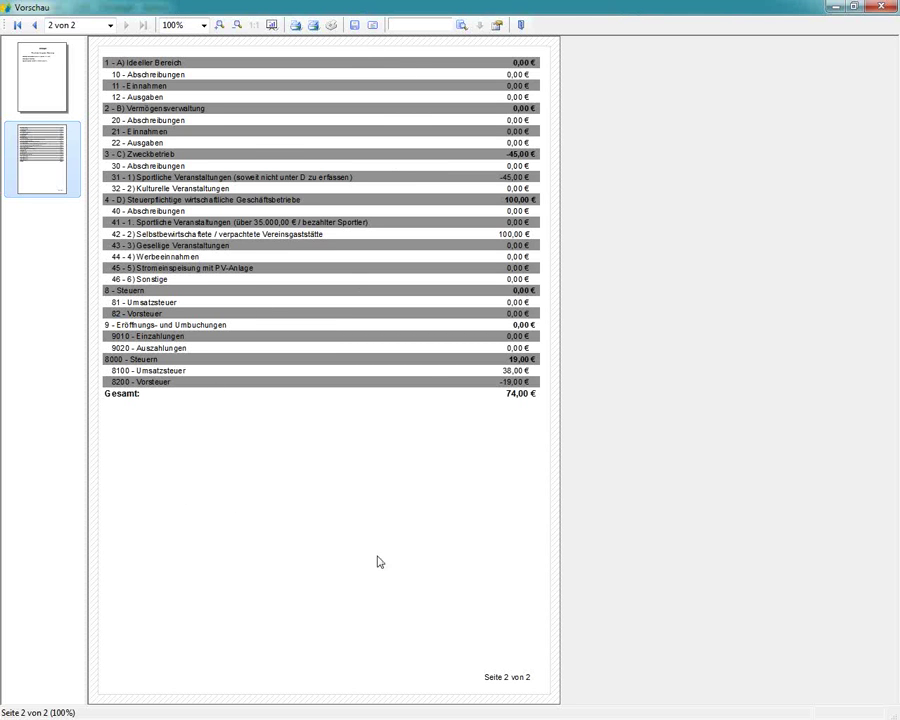
left_click(520, 27)
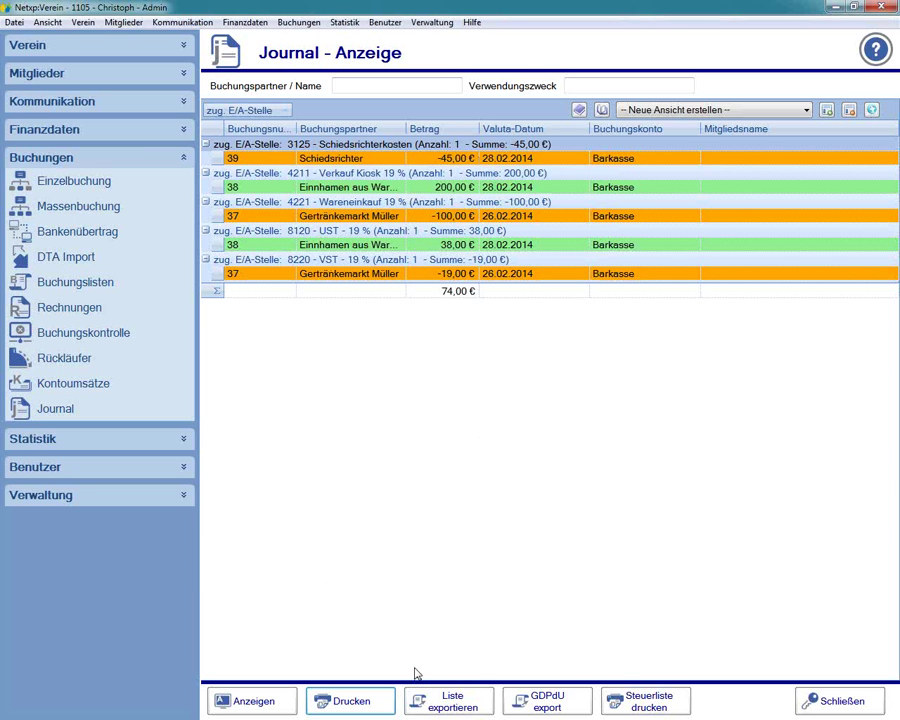
Step: Set up the Kassenbuch printout for each account, sorted by Buchungsdatum, without saving it in the document management
left_click(350, 705)
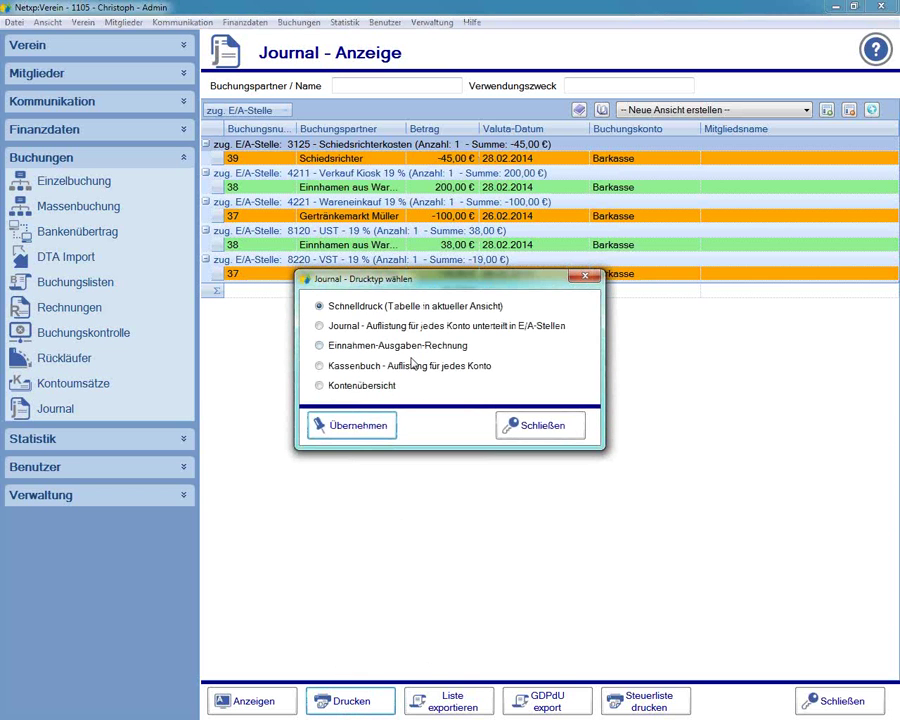
left_click(376, 367)
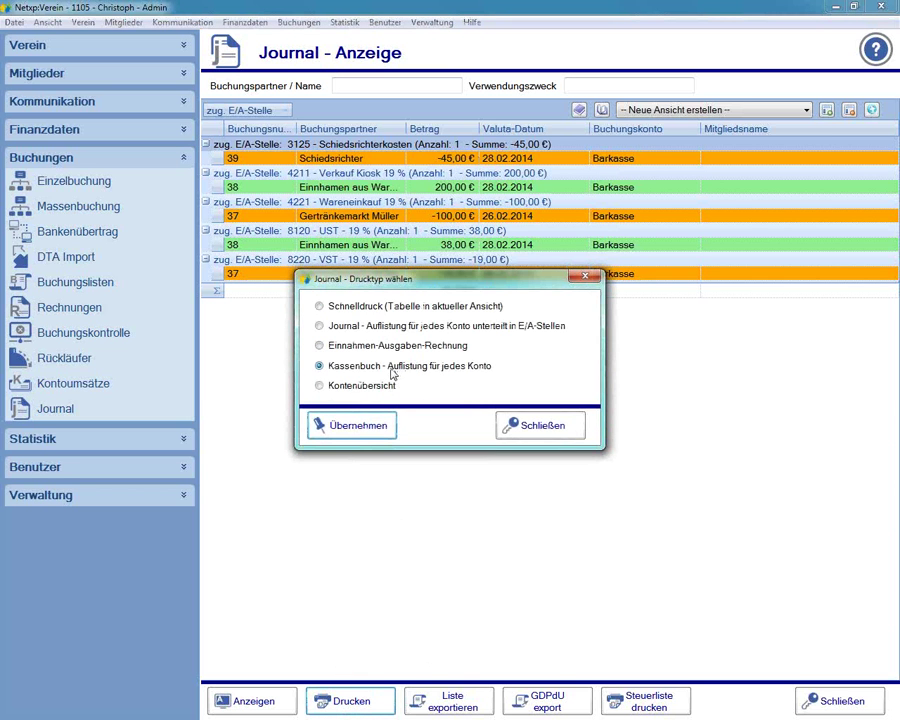
left_click(346, 428)
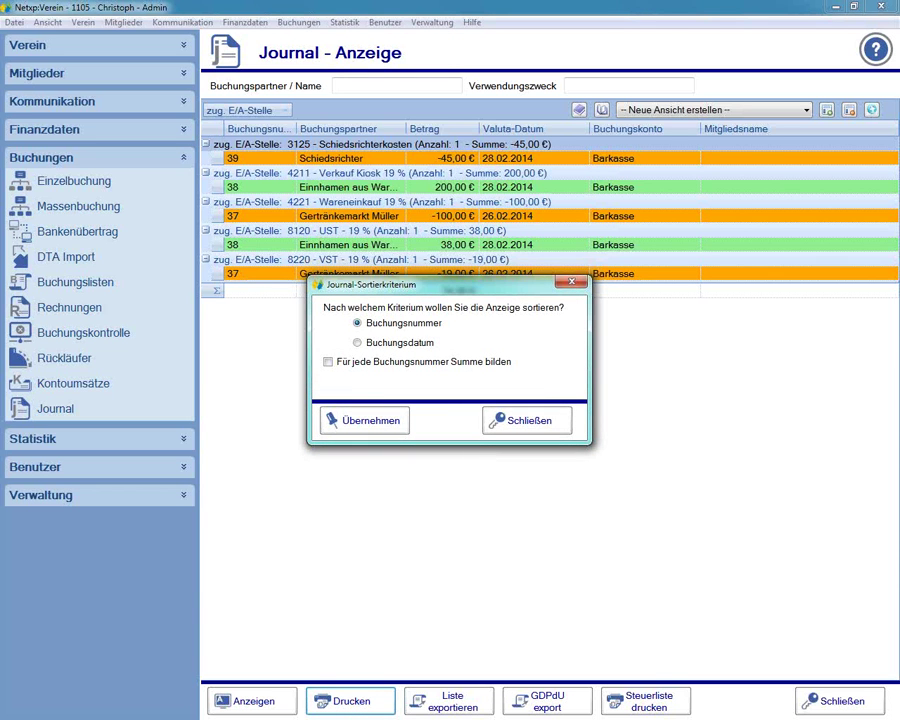
left_click(388, 345)
left_click(325, 418)
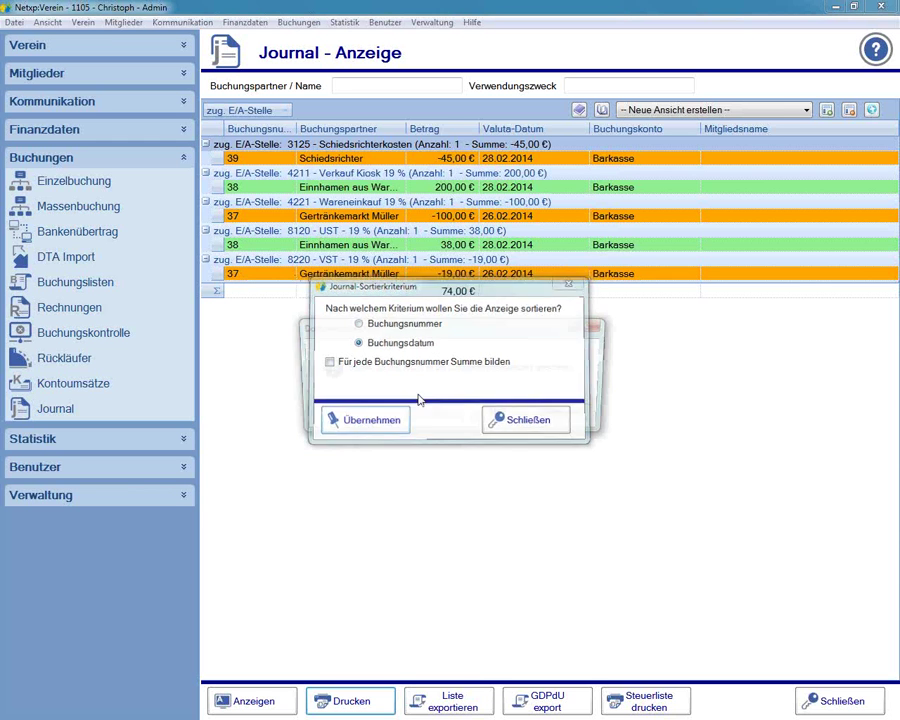
left_click(480, 414)
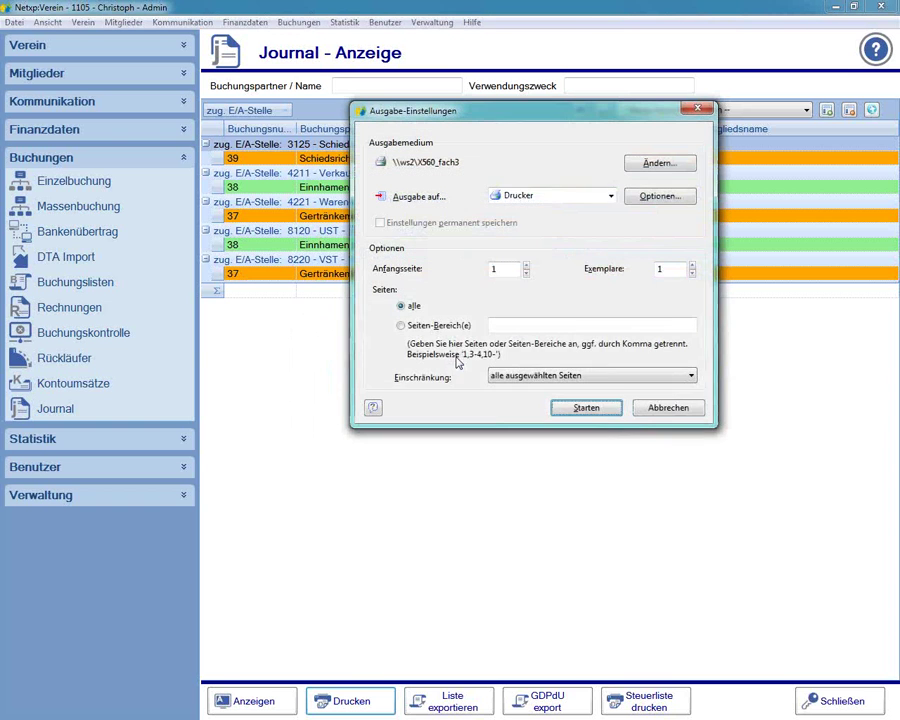
Step: Output the Kassenbuch as a Vorschau, examine the Barkasse bookings on its second page, and close the preview
left_click(558, 205)
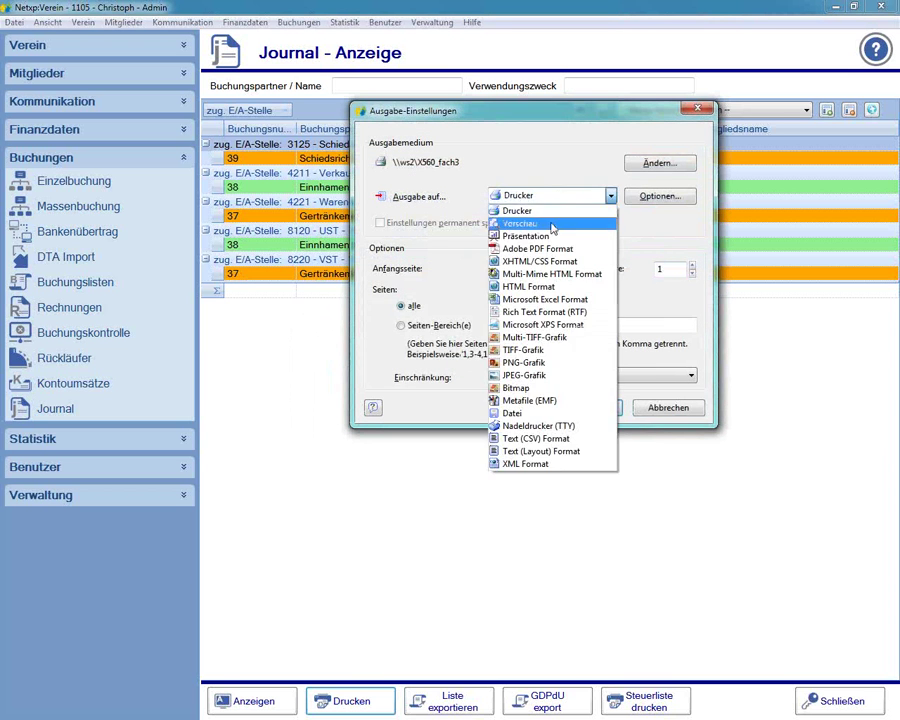
left_click(520, 224)
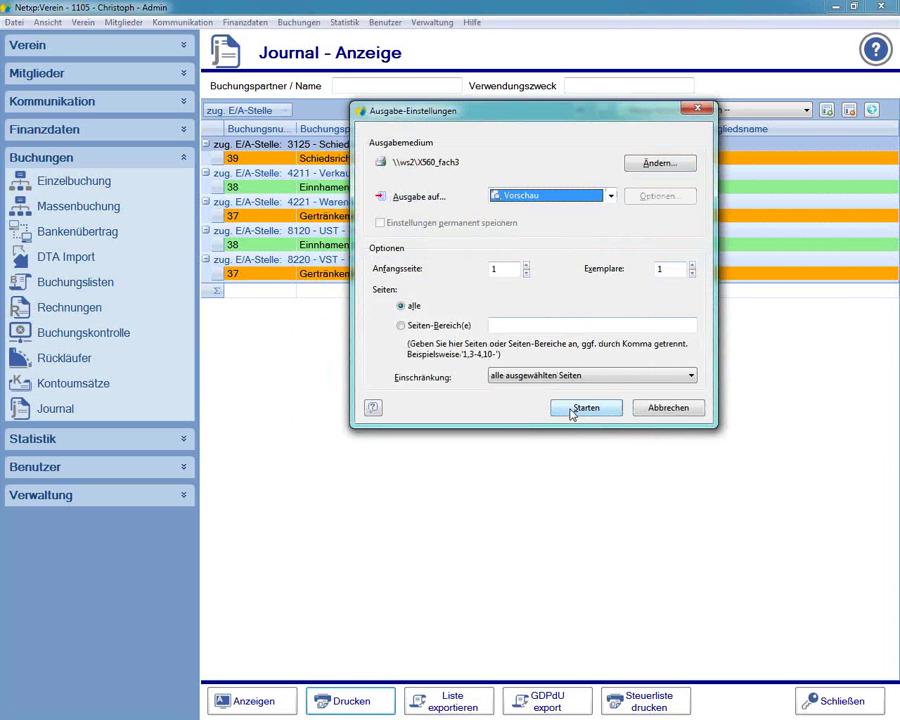
left_click(573, 409)
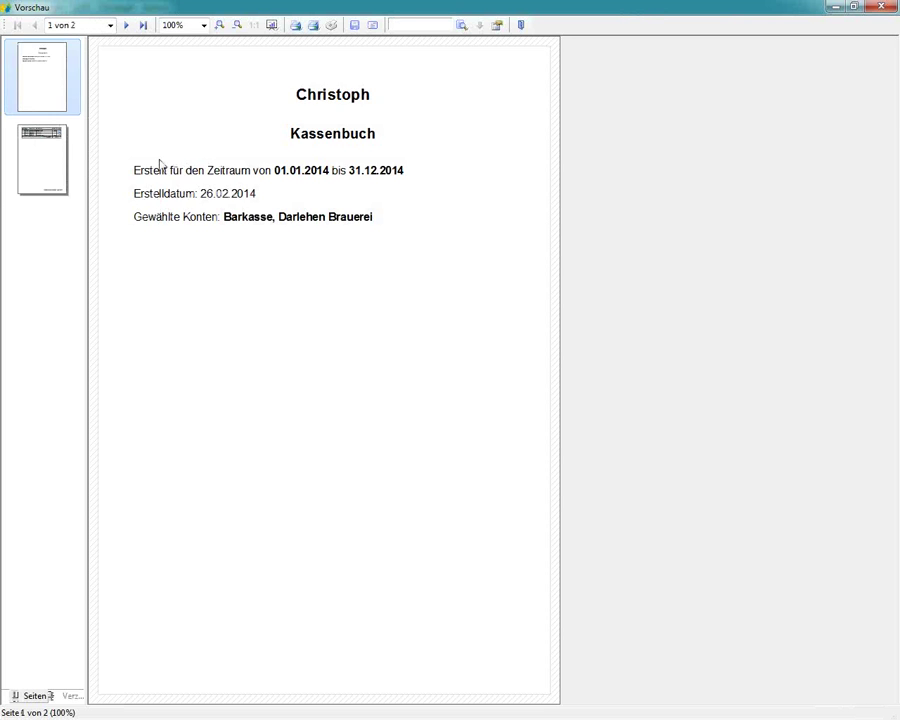
left_click(47, 166)
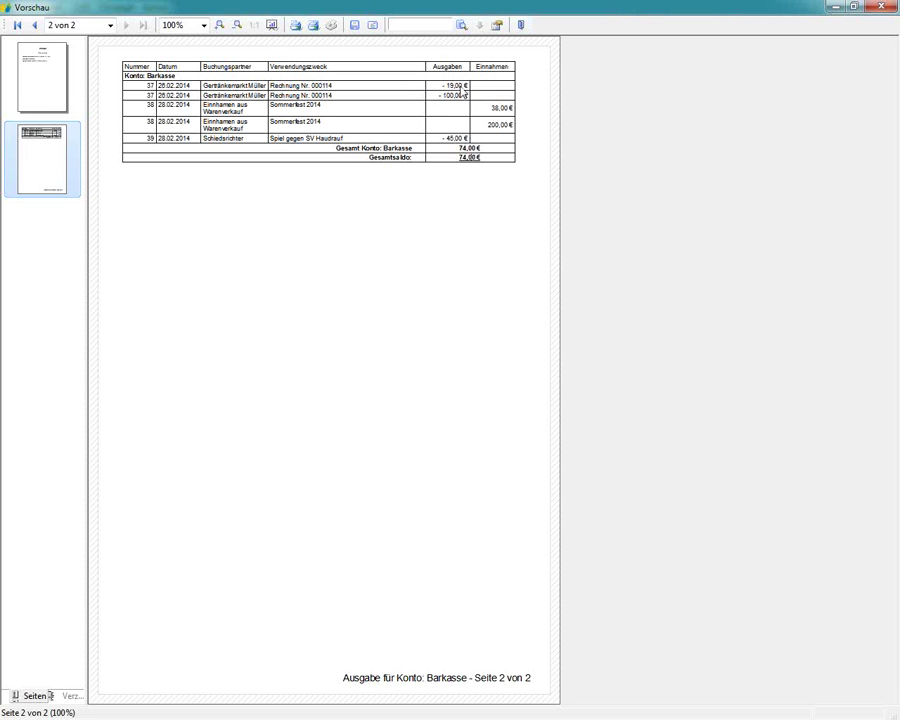
left_click(520, 26)
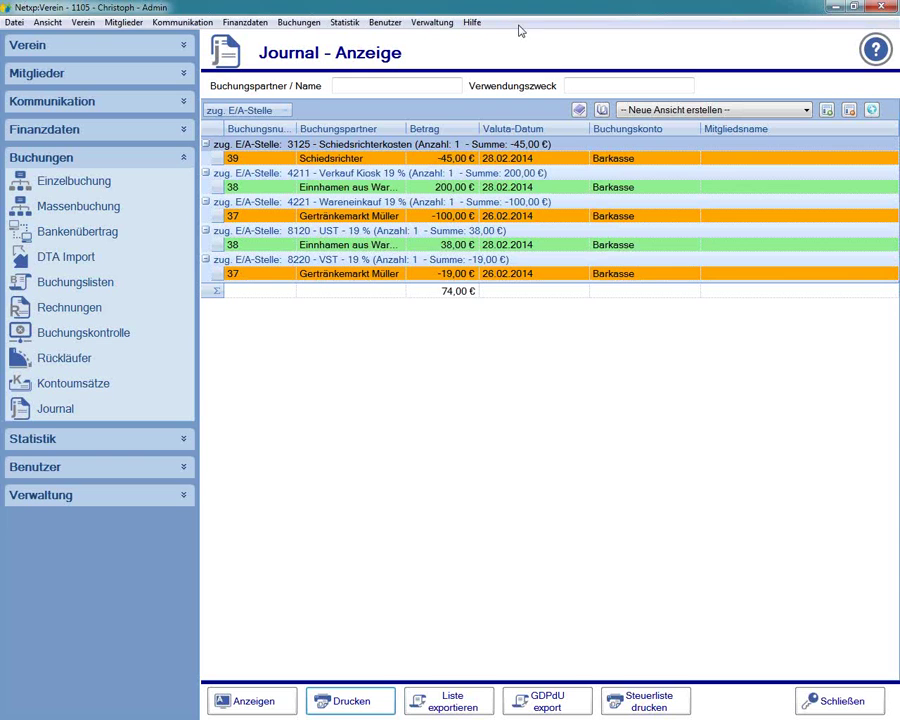
Step: Set up the Kassenbuch printout again, sorted by Buchungsdatum and with a sum formed for each Buchungsnummer
left_click(355, 702)
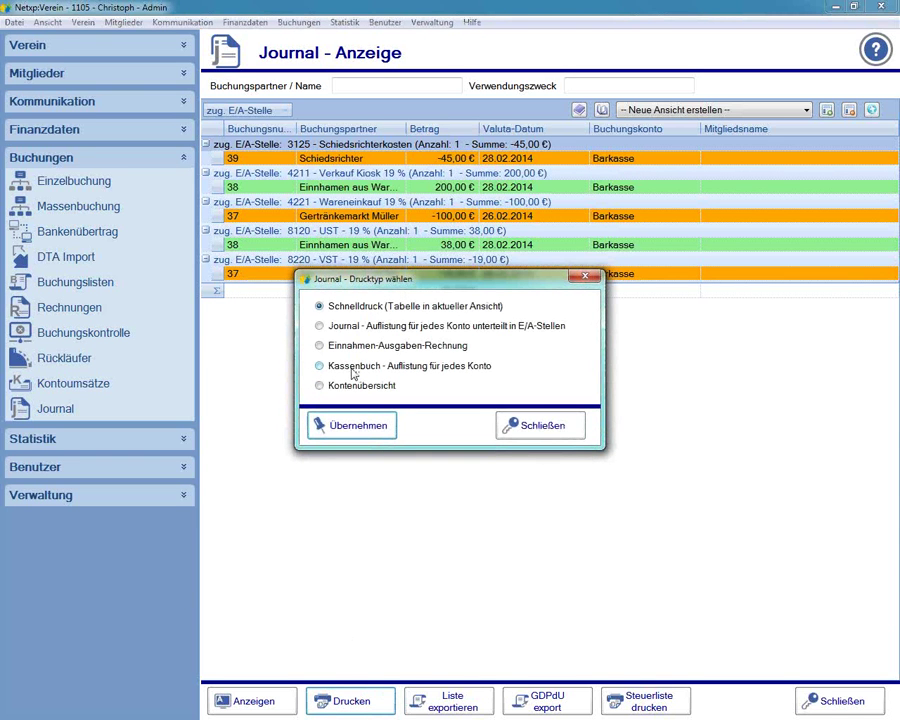
left_click(319, 366)
left_click(345, 425)
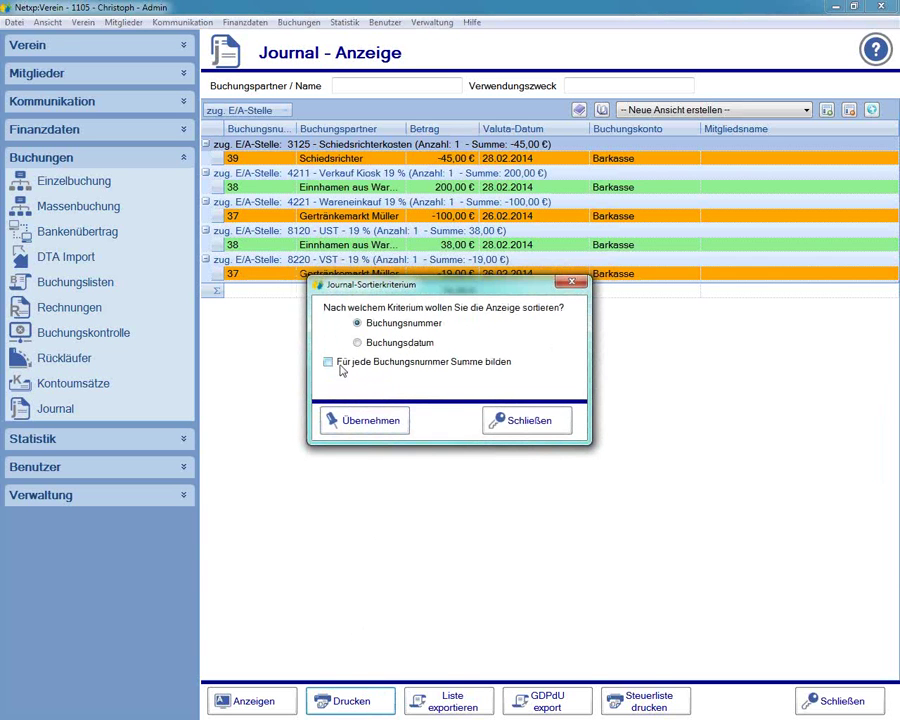
left_click(368, 345)
left_click(329, 362)
left_click(381, 421)
left_click(437, 414)
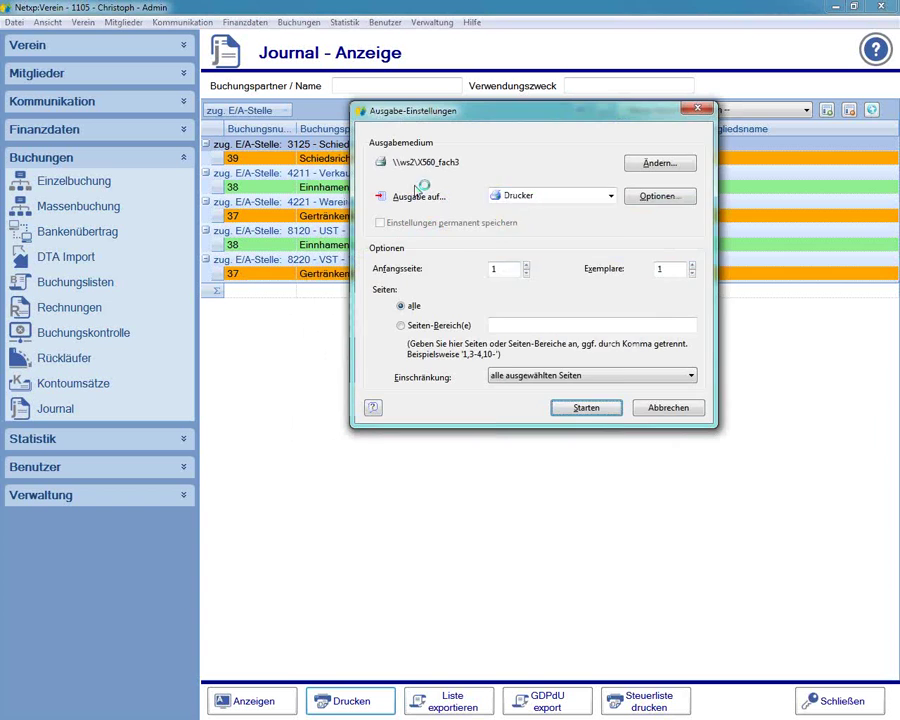
Step: Output the Kassenbuch with sums per Buchungsnummer as a Vorschau, examine its Barkasse page, and close the preview
left_click(560, 195)
left_click(530, 221)
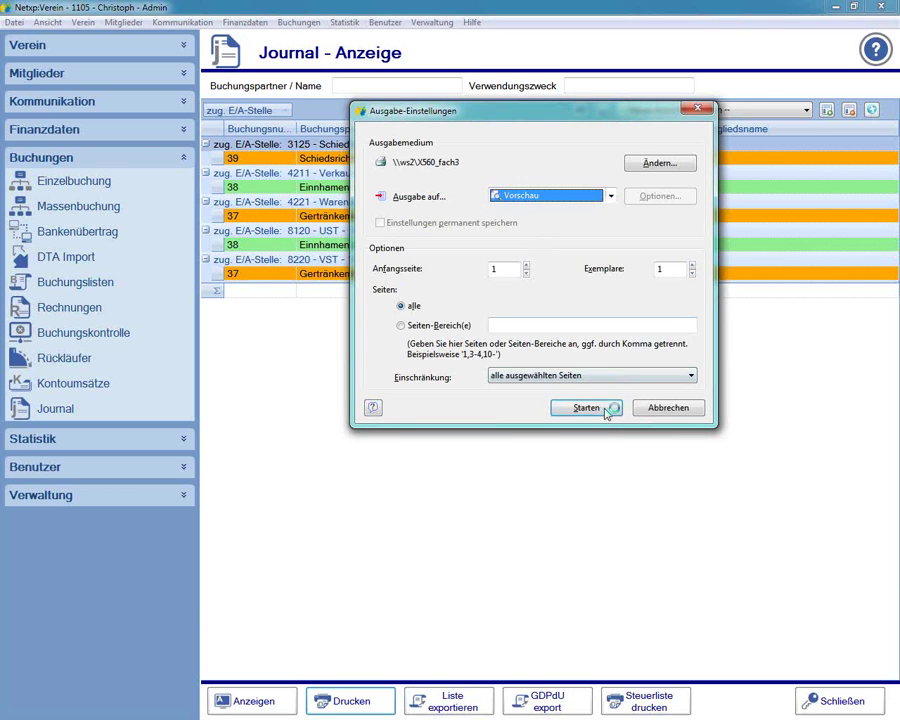
left_click(587, 408)
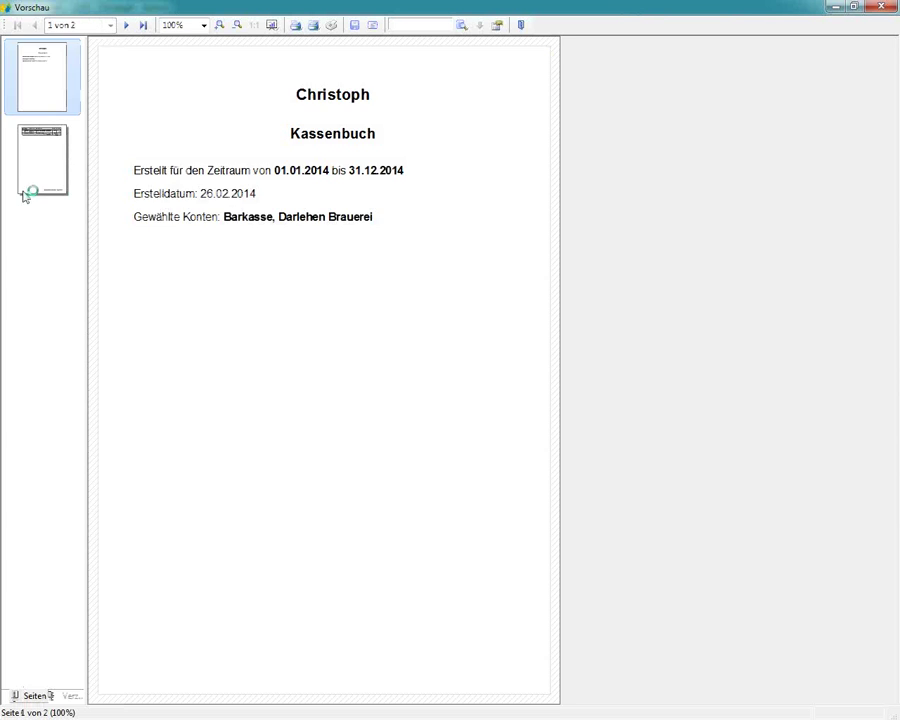
left_click(40, 160)
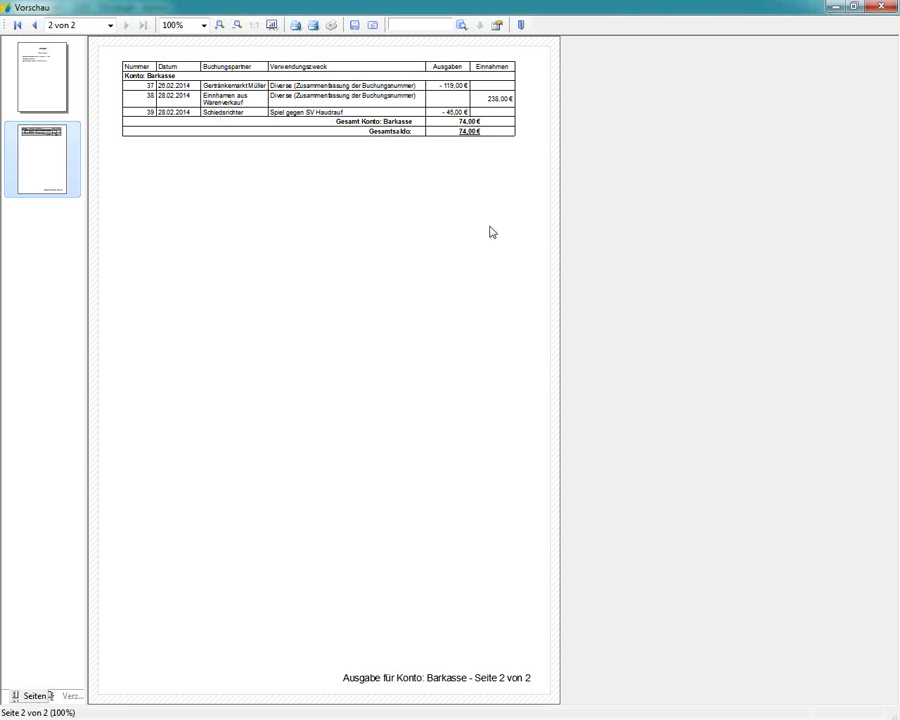
key("Escape")
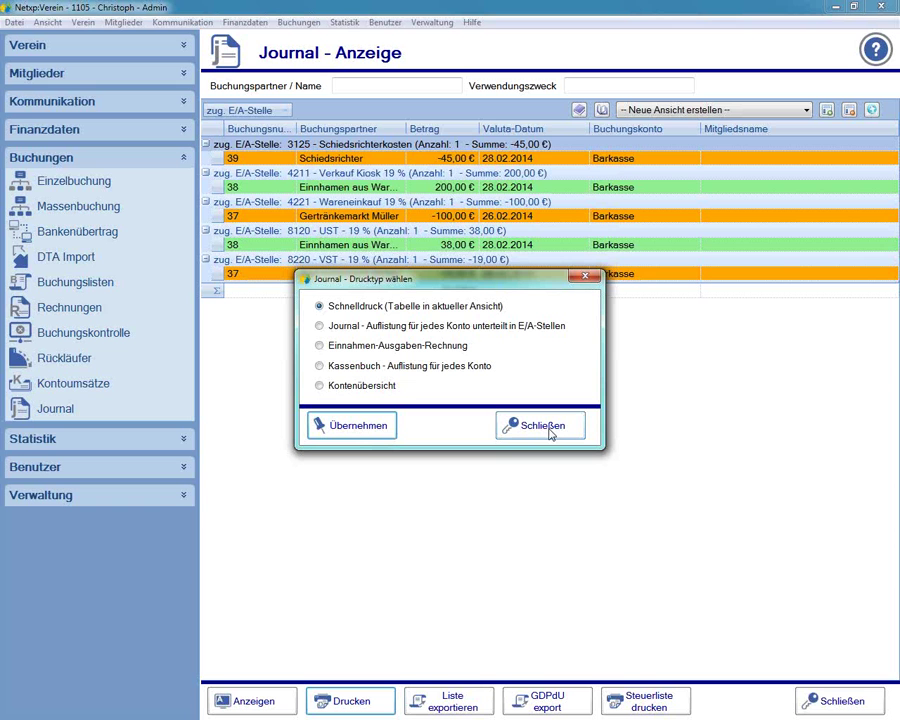
Step: Set up the Kontenübersicht printout of the journal without saving it in the document management
key("Up")
left_click(338, 428)
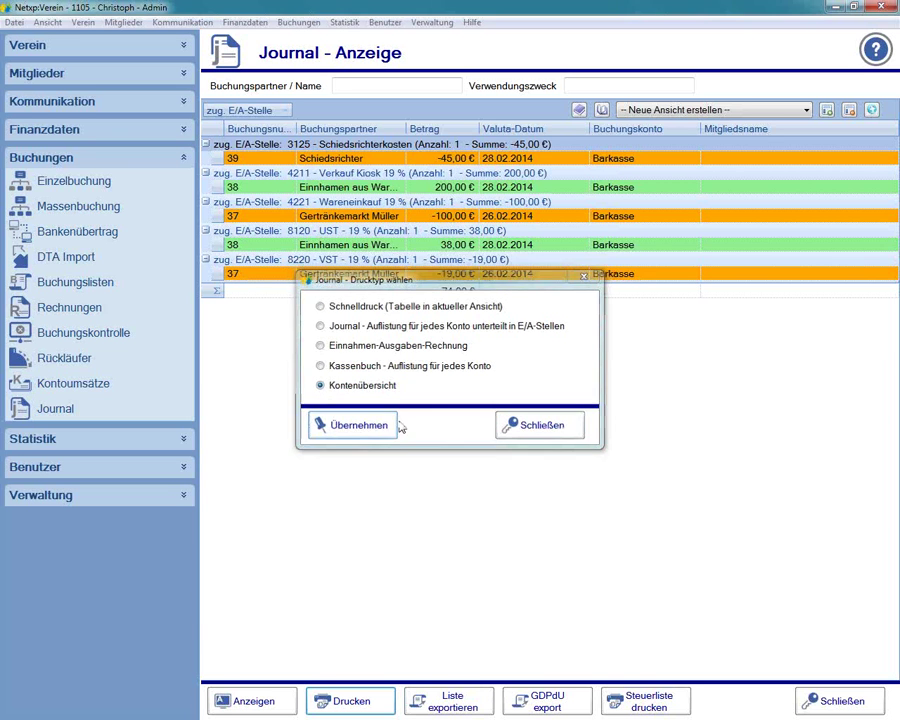
left_click(545, 421)
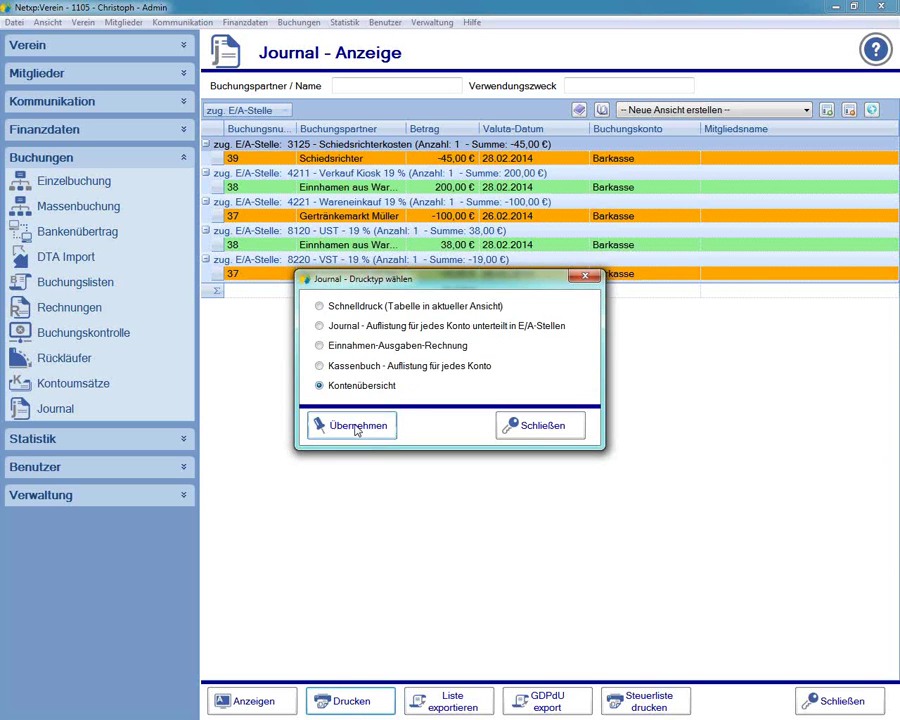
left_click(356, 427)
left_click(496, 414)
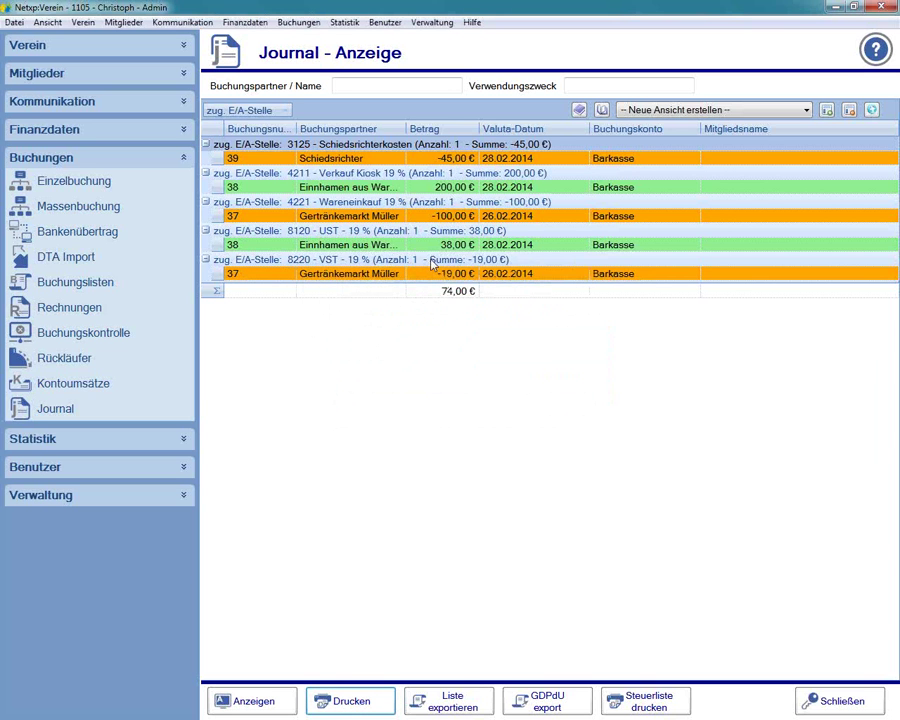
Step: Output the Kontenübersicht as a Vorschau, examine the balances of Barkasse and Darlehen Brauerei, and close the preview
left_click(512, 200)
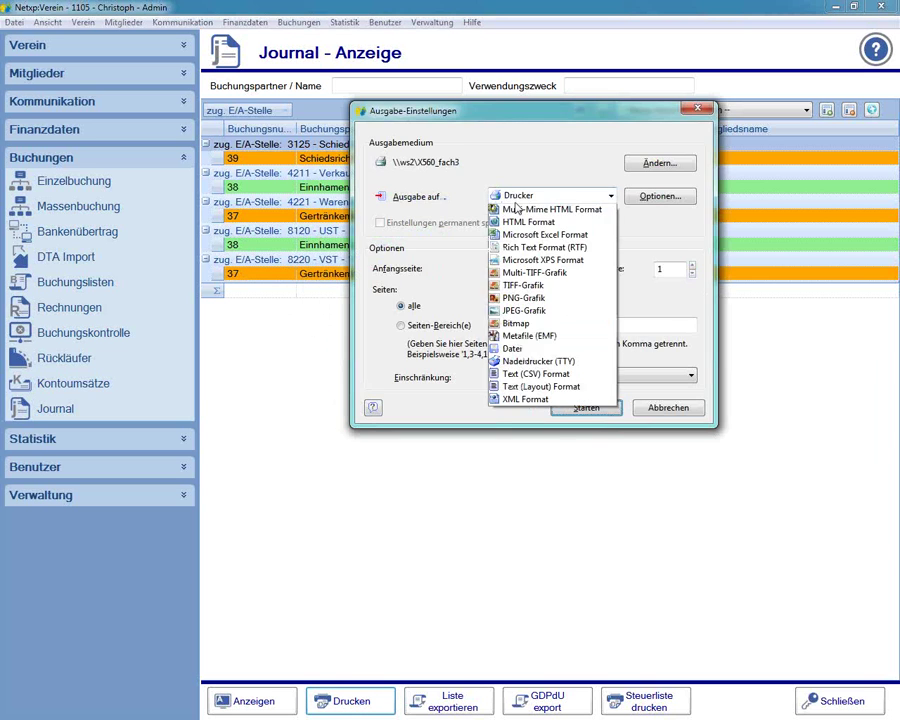
left_click(522, 222)
key("Return")
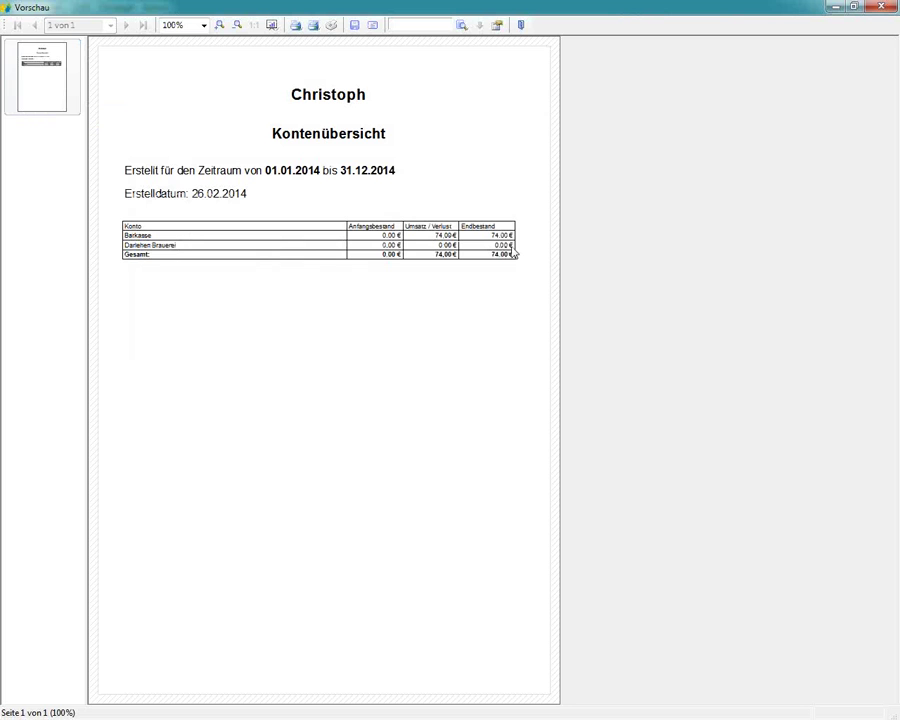
left_click(520, 25)
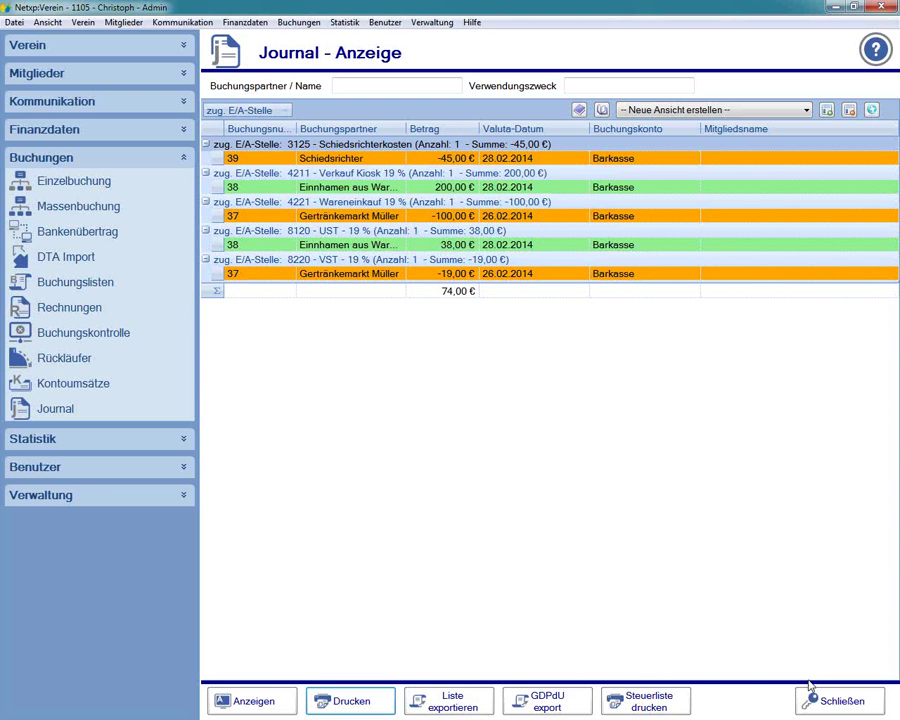
Step: Search the journal again with all E/A-Stellen included and set up its Kontenübersicht printout without saving it in the document management
left_click(838, 699)
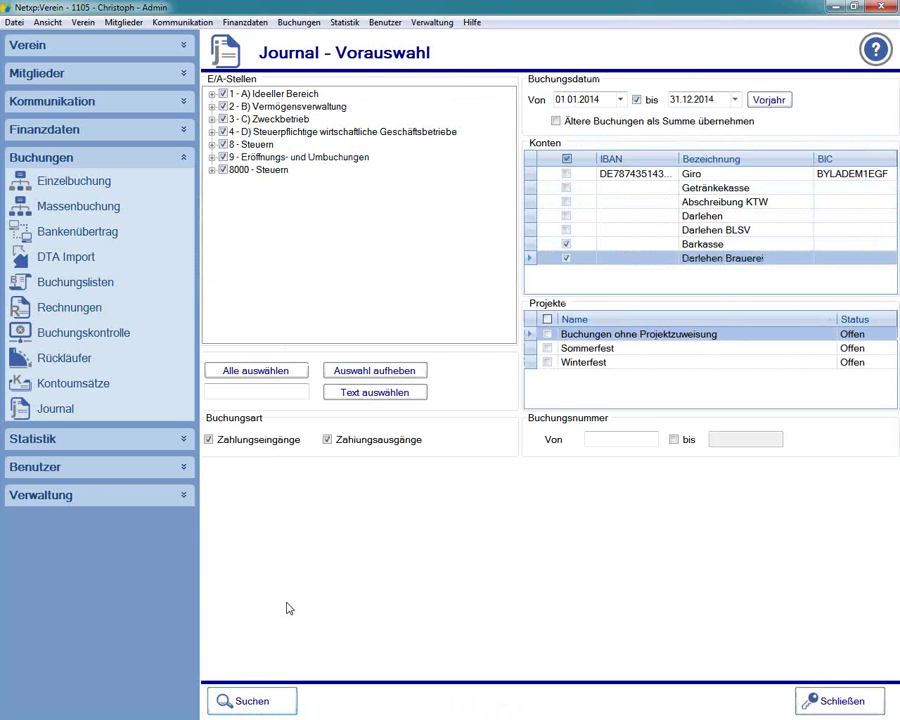
key("Return")
left_click(354, 700)
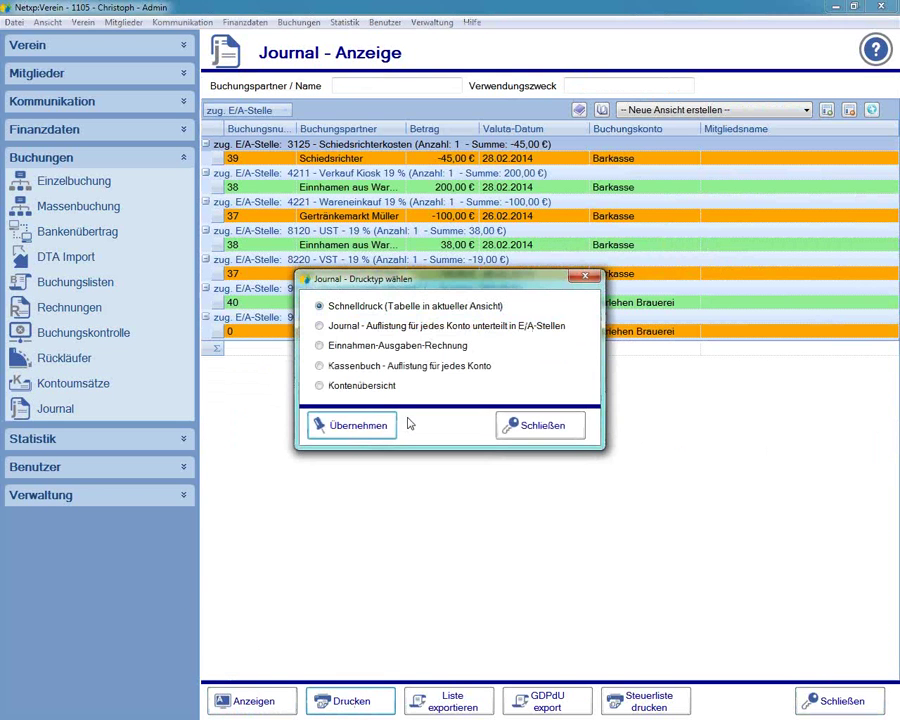
left_click(364, 386)
left_click(338, 424)
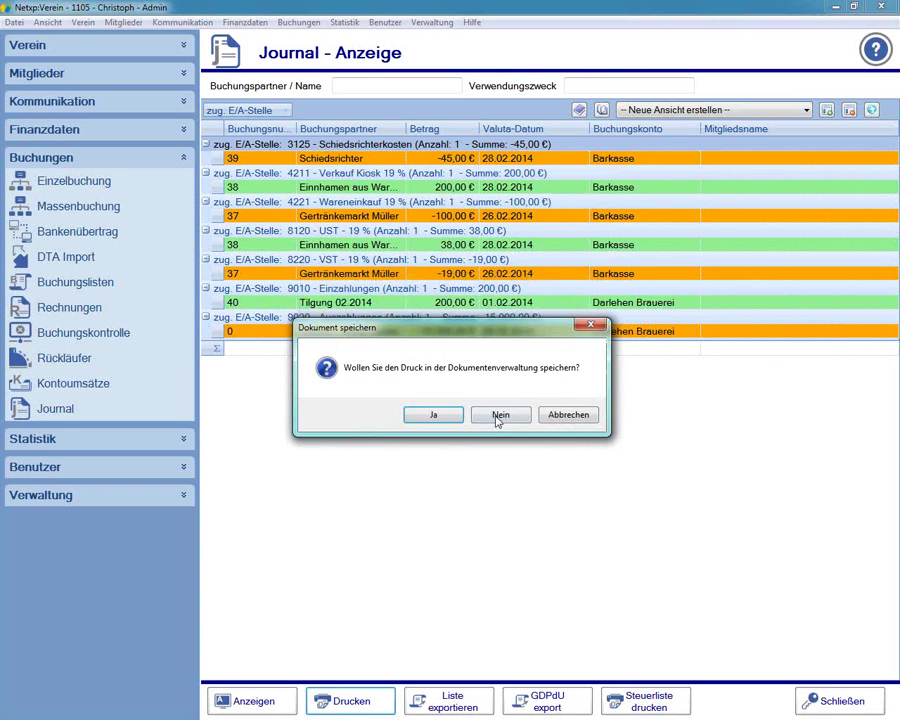
left_click(498, 416)
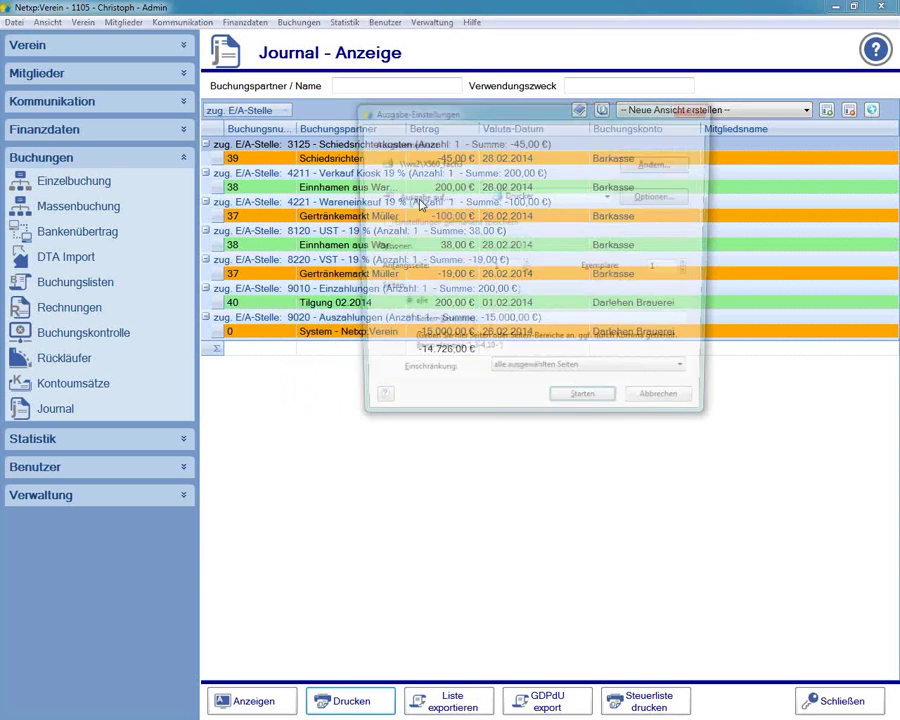
Step: Output the Kontenübersicht covering all E/A-Stellen as a Vorschau, examine the Darlehen Brauerei row and the overall balance, and close the preview
left_click(552, 196)
left_click(520, 221)
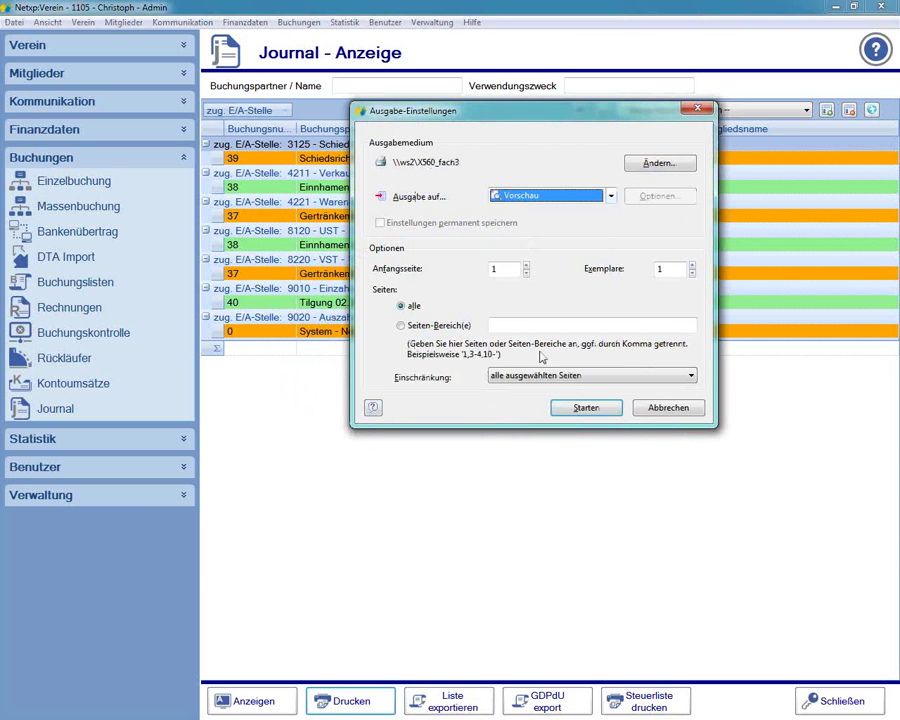
left_click(584, 406)
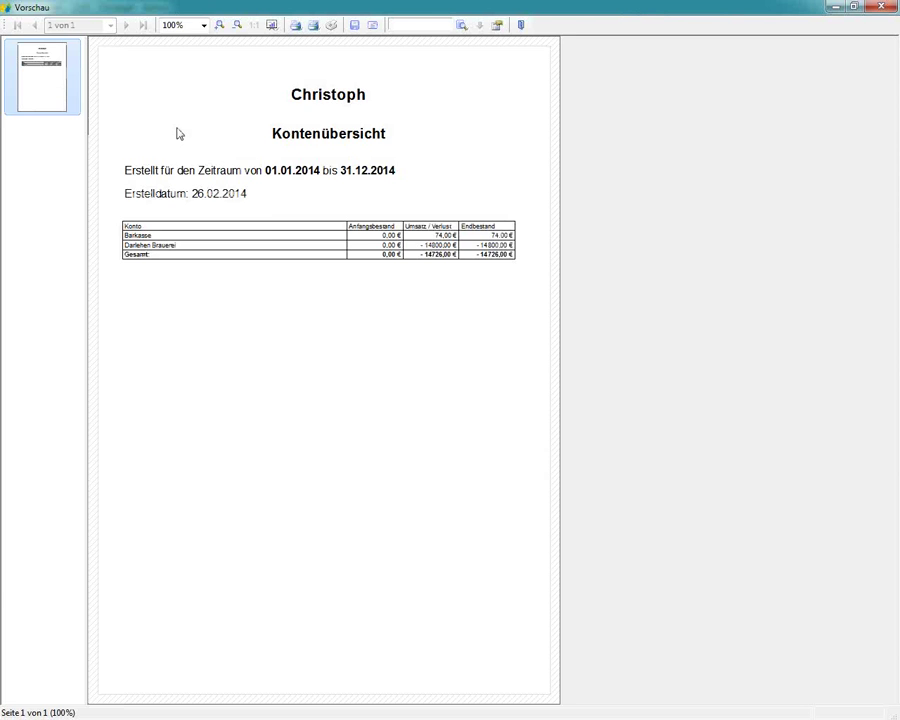
left_click(488, 262)
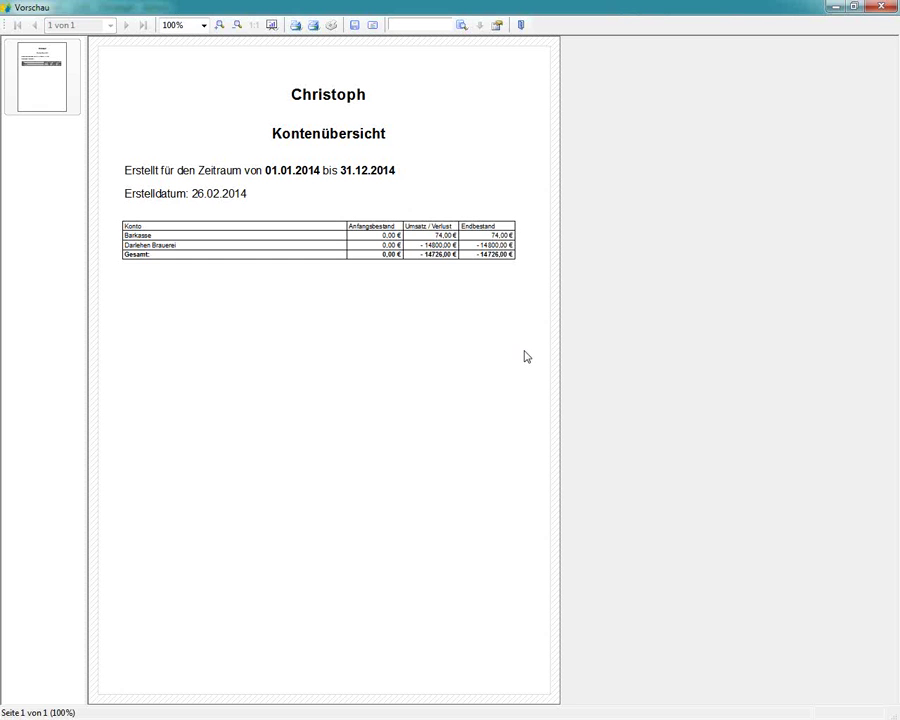
key("Escape")
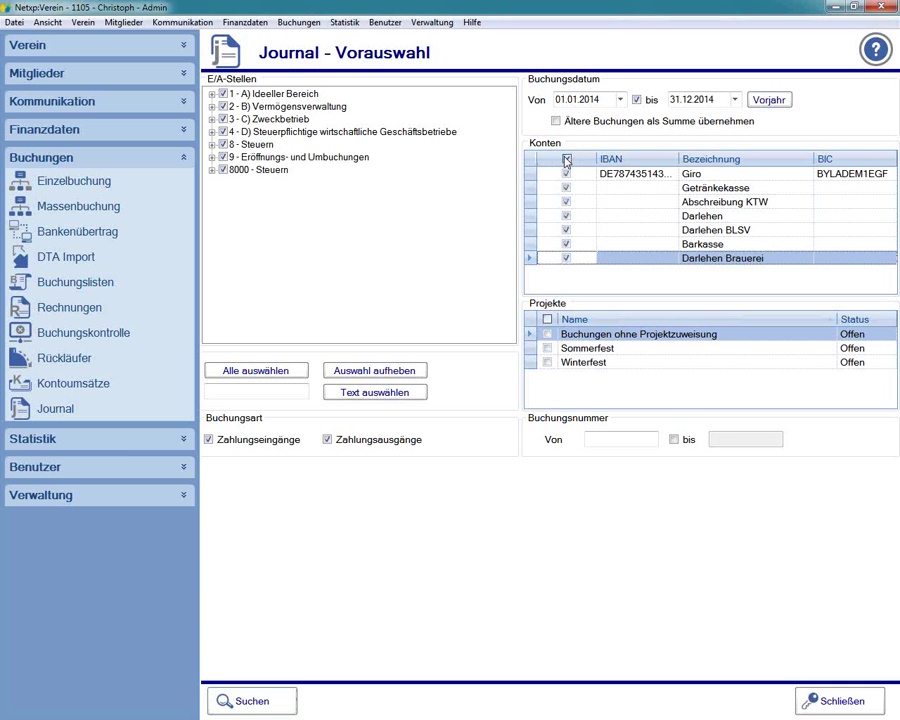
Step: Search the journal for only the Giro account with the Buchungsdatum from 01.01.2013 to 01.01.2013 and examine the sum row
left_click(567, 160)
left_click(705, 174)
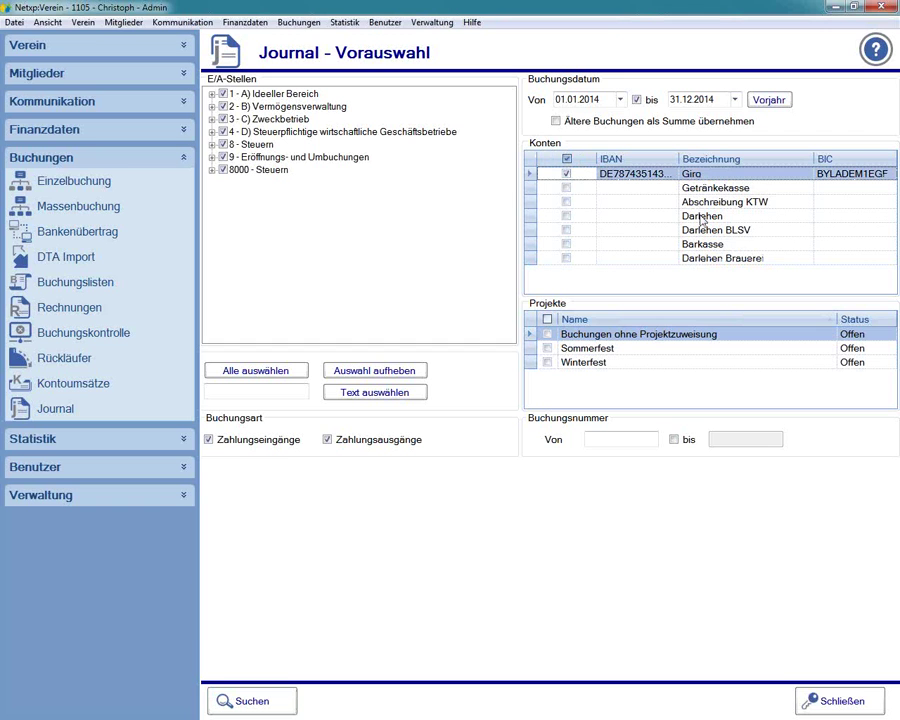
left_click(578, 99)
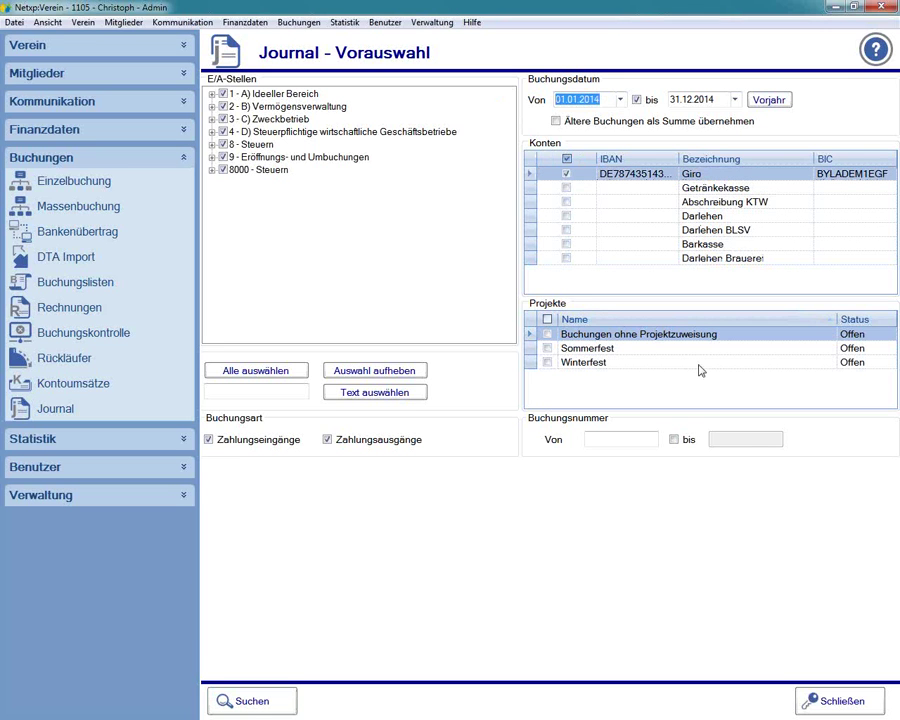
type("010113")
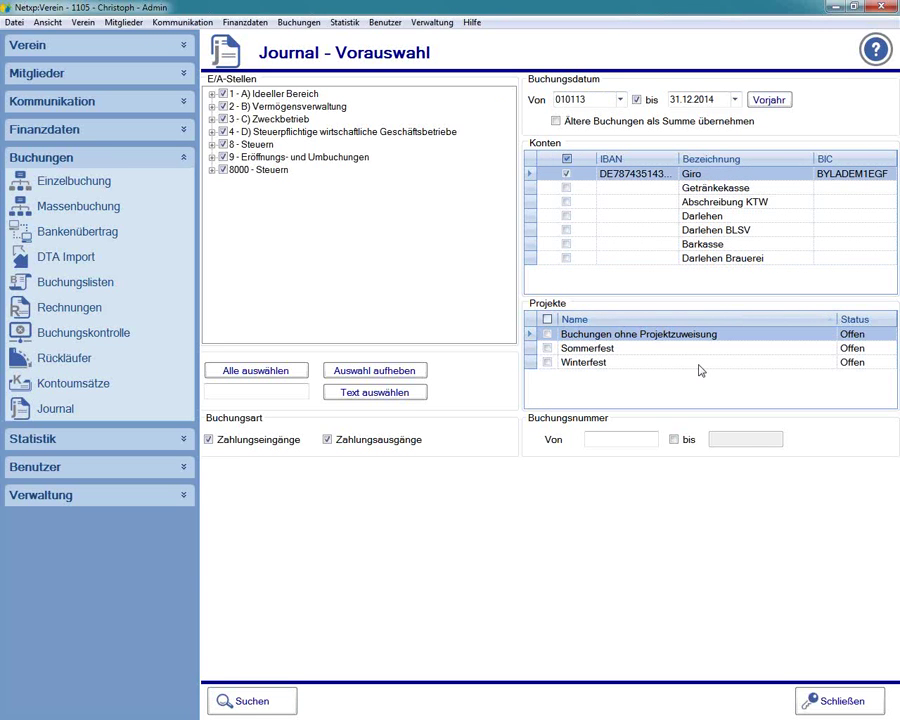
key("Tab")
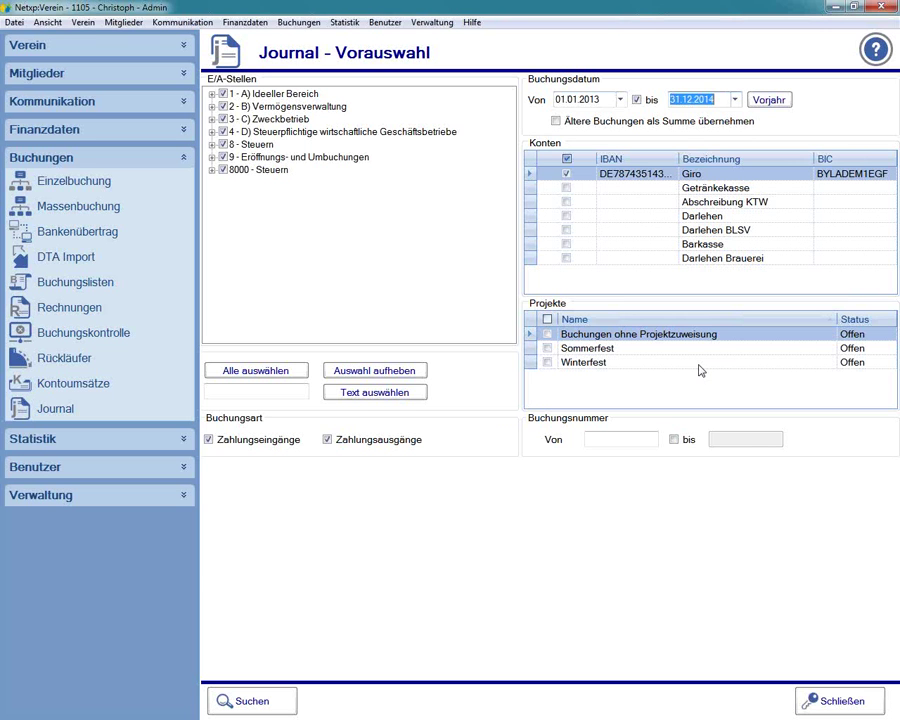
type("01012013")
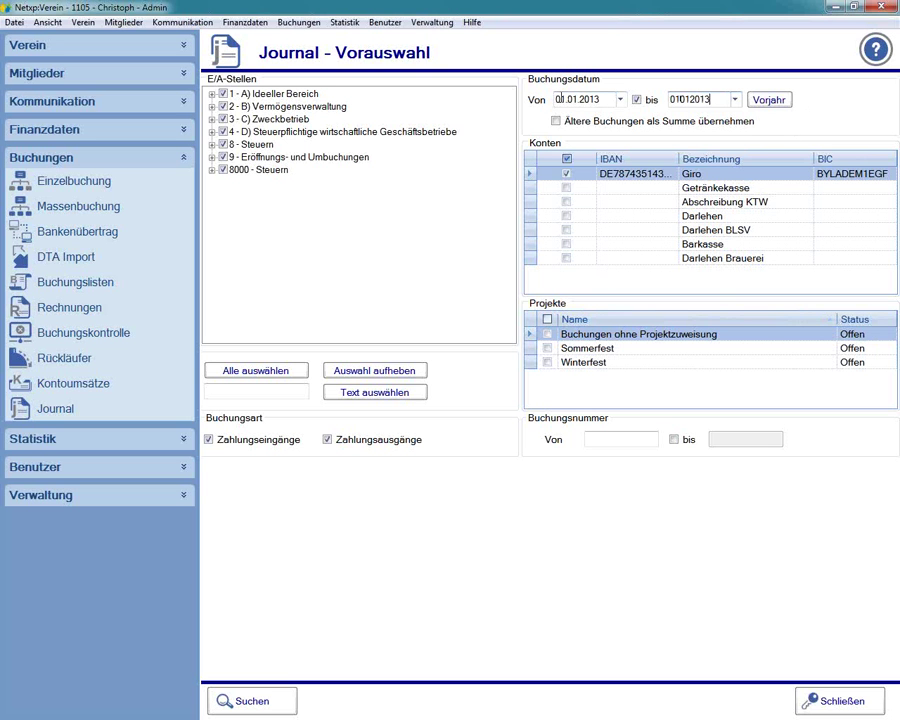
key("Tab")
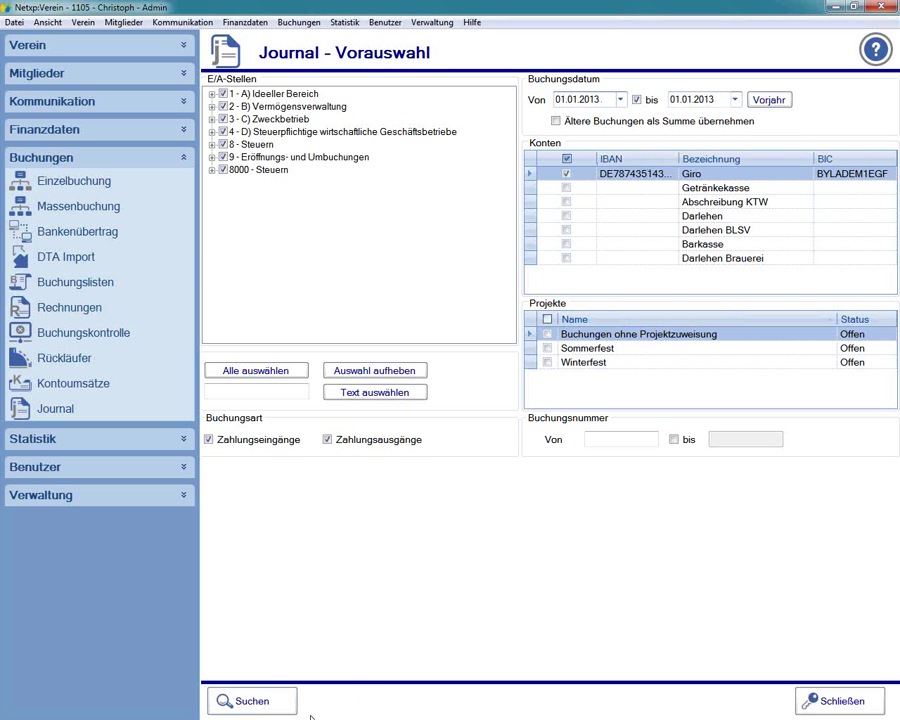
left_click(252, 702)
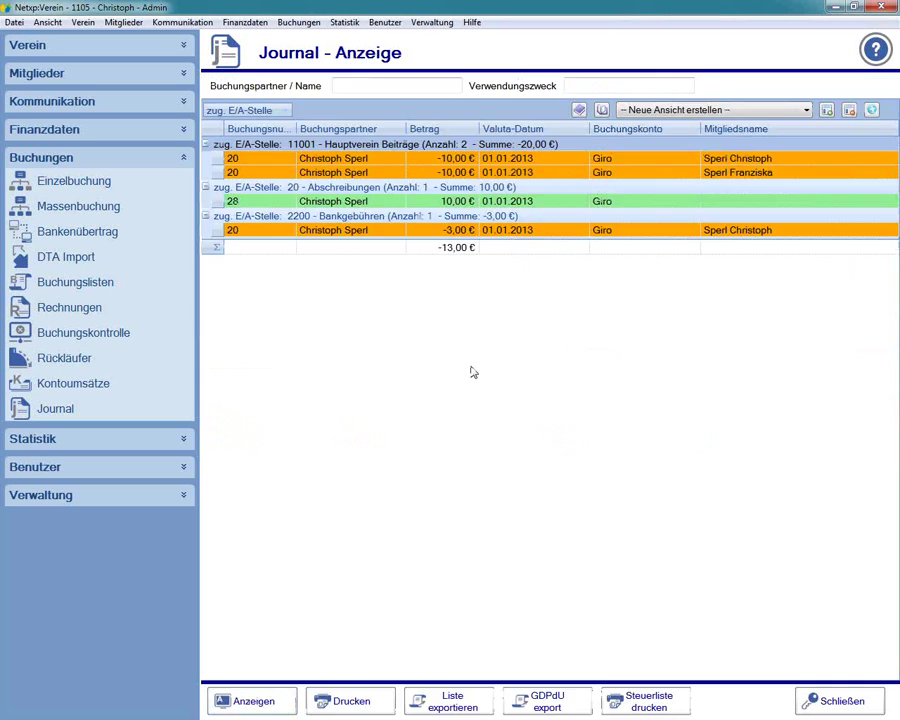
left_click(445, 250)
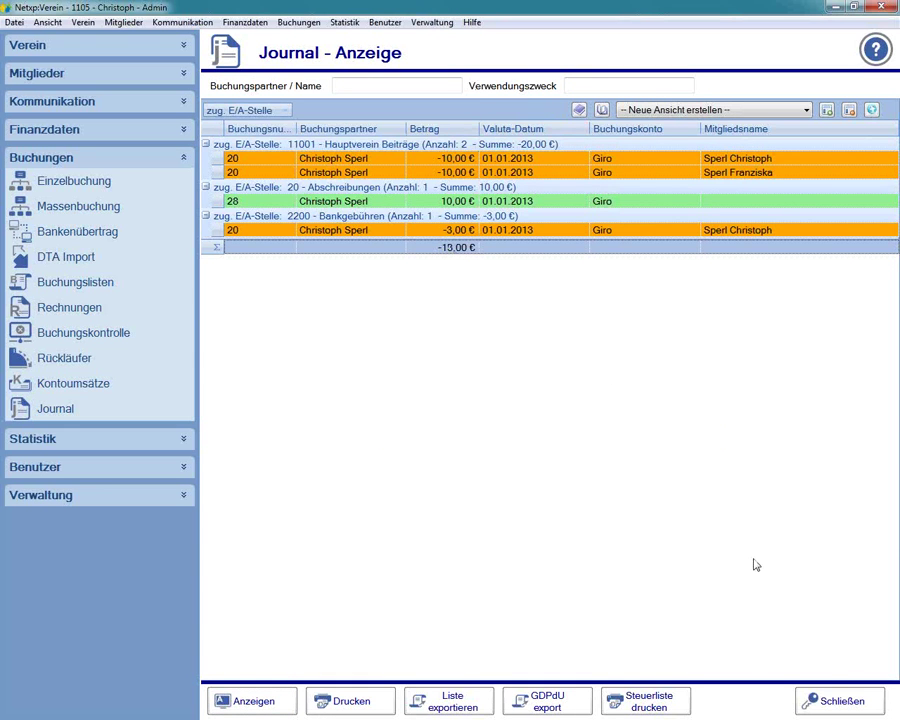
Step: Enable "Ältere Buchungen als Summe übernehmen" in the journal preselection, search again, and examine the sum row
left_click(812, 699)
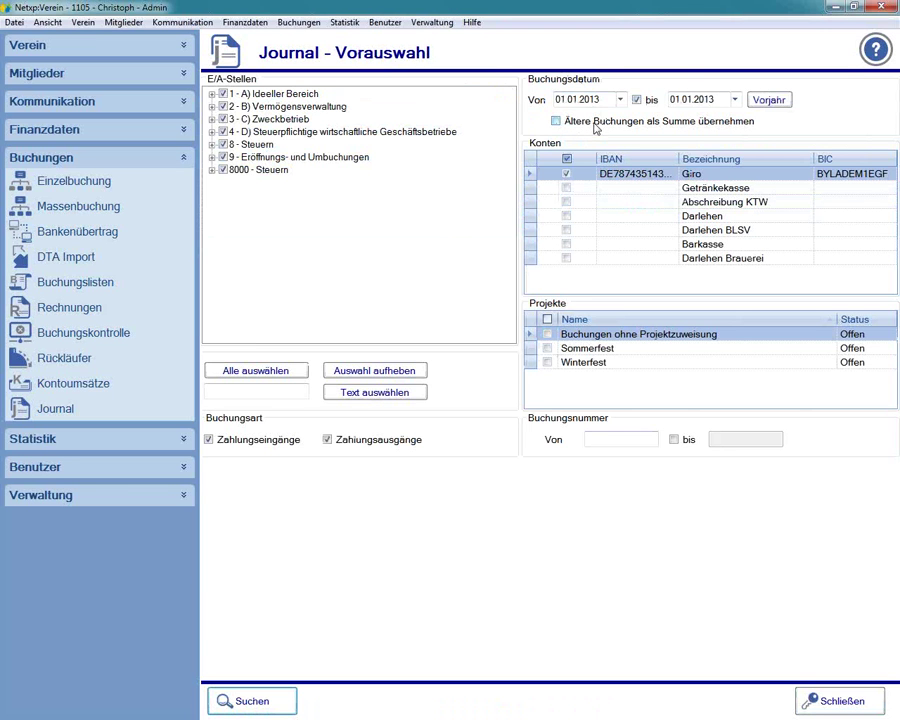
left_click(672, 124)
left_click(247, 701)
left_click(436, 249)
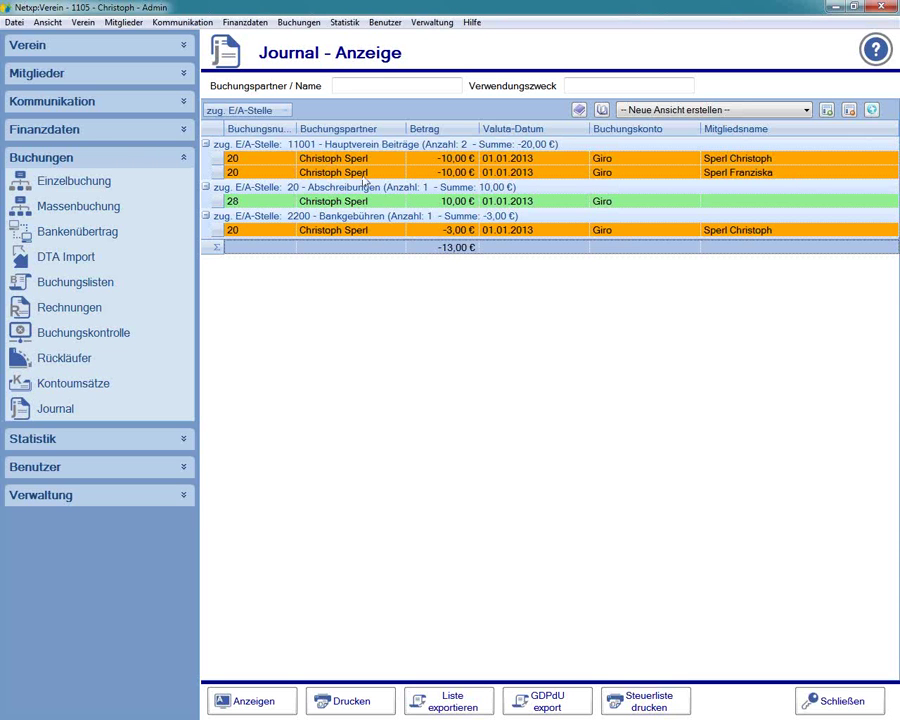
Step: Set the Buchungsdatum range to 01.01.2014 until 31.12.2014, search the journal, and examine the Summenübertrag booking
left_click(817, 706)
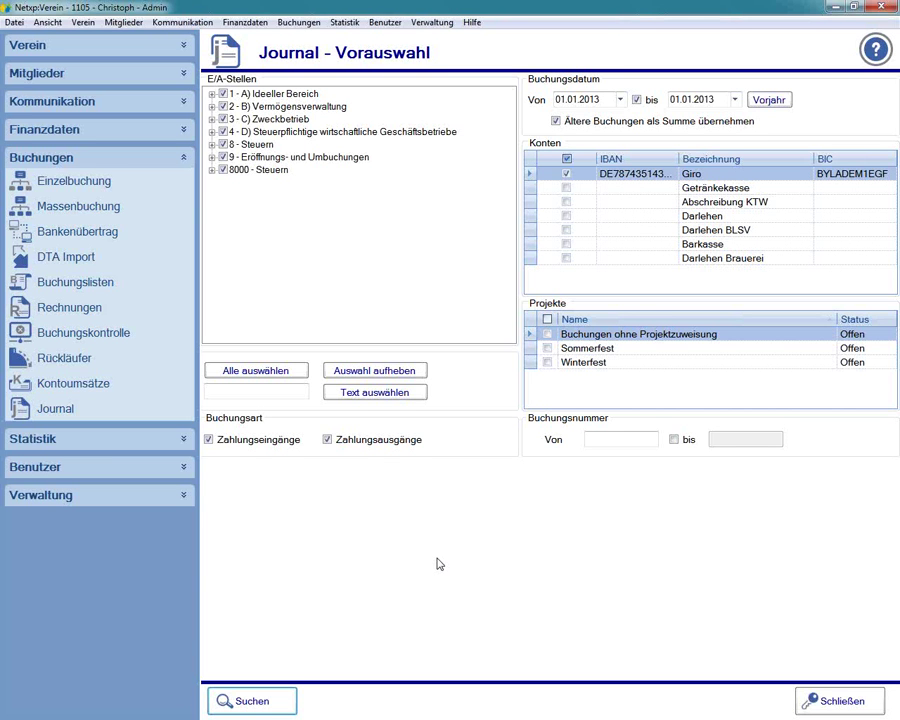
left_click(598, 99)
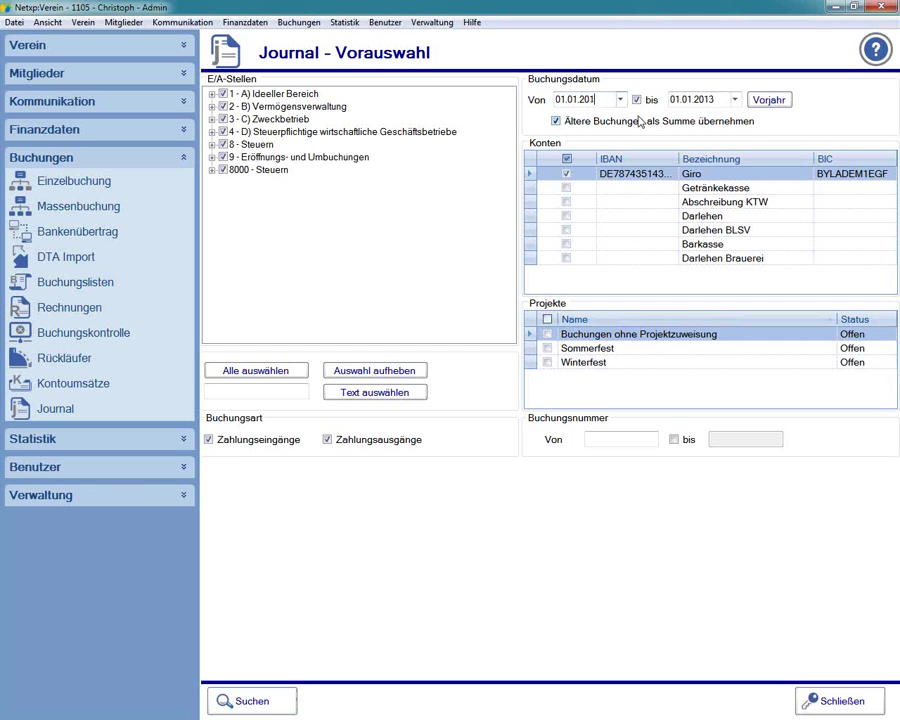
key("BackSpace")
type("4")
left_click(710, 99)
key("BackSpace")
key("BackSpace")
key("BackSpace")
key("BackSpace")
key("BackSpace")
key("BackSpace")
key("BackSpace")
key("BackSpace")
key("BackSpace")
key("BackSpace")
left_click(703, 95)
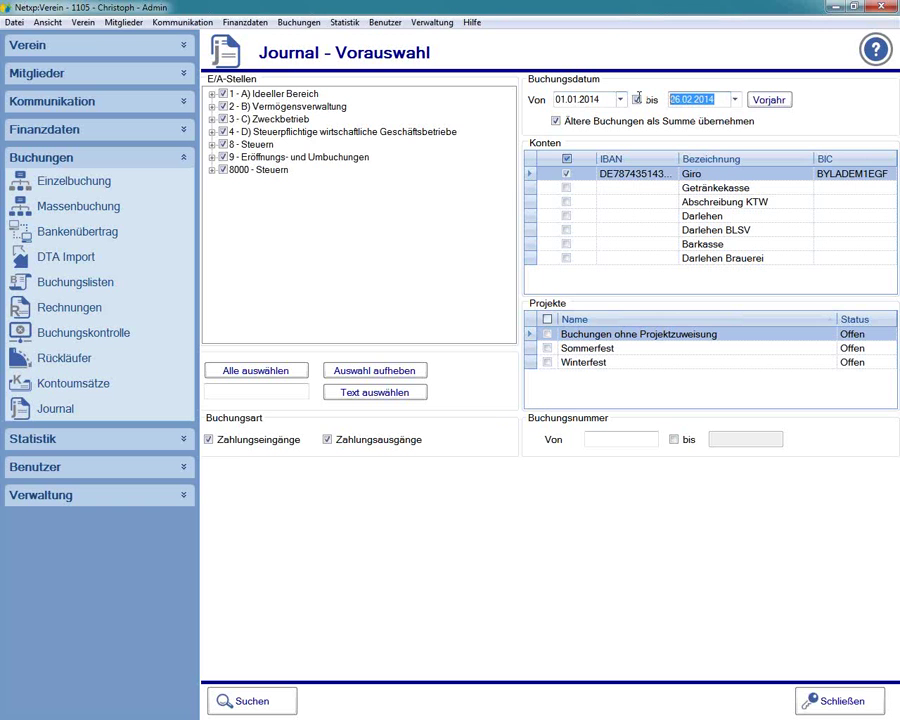
type("31122014")
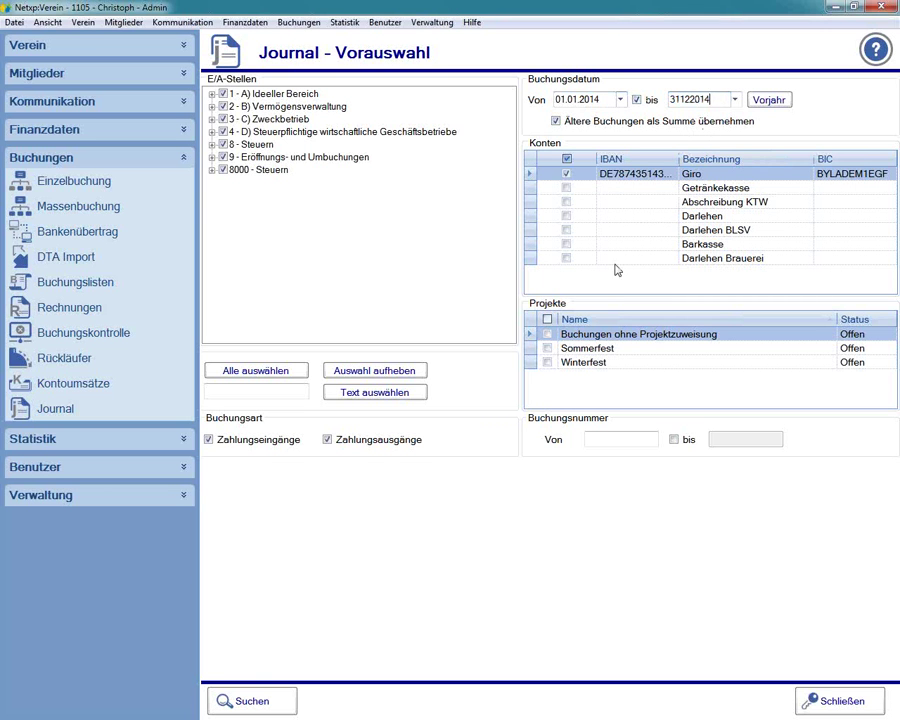
left_click(244, 704)
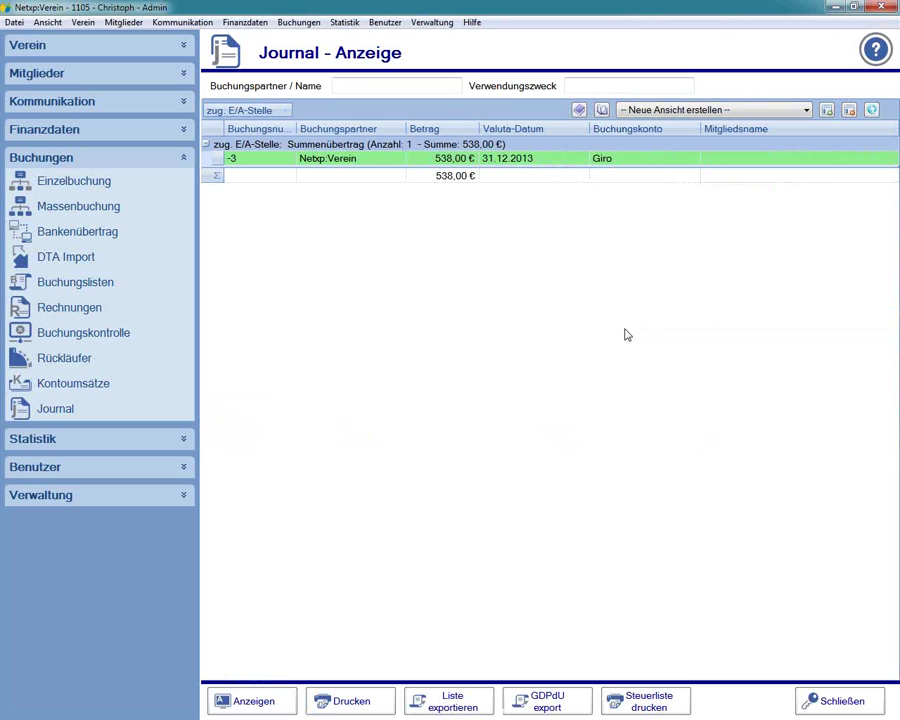
left_click(240, 161)
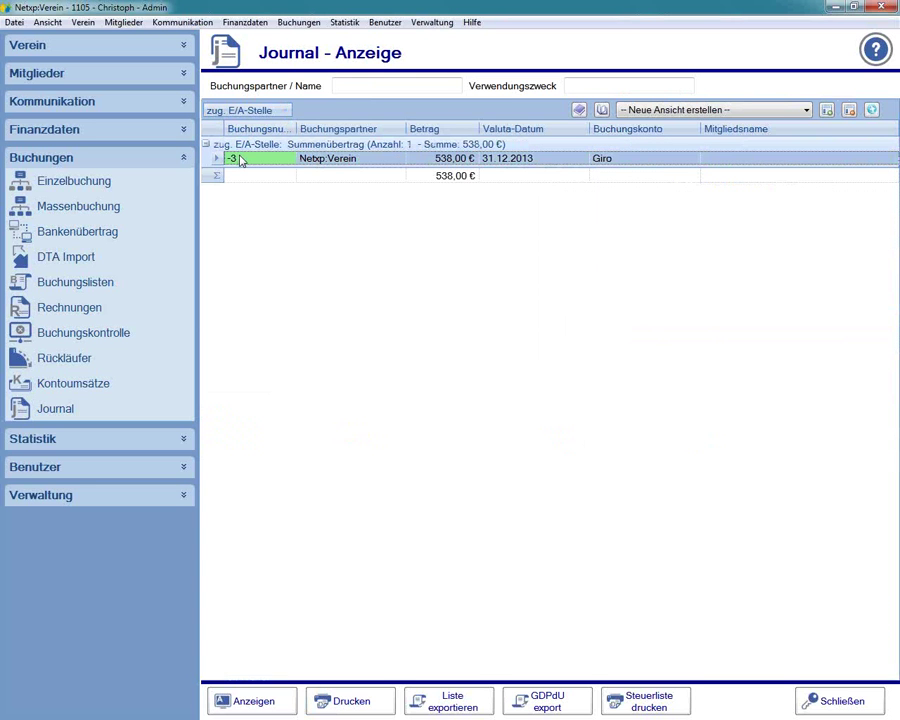
left_click(422, 160)
Step: Output the Giro Kontenübersicht as a Vorschau without saving it in the document management, and examine its Anfangsbestand and Endbestand
left_click(352, 702)
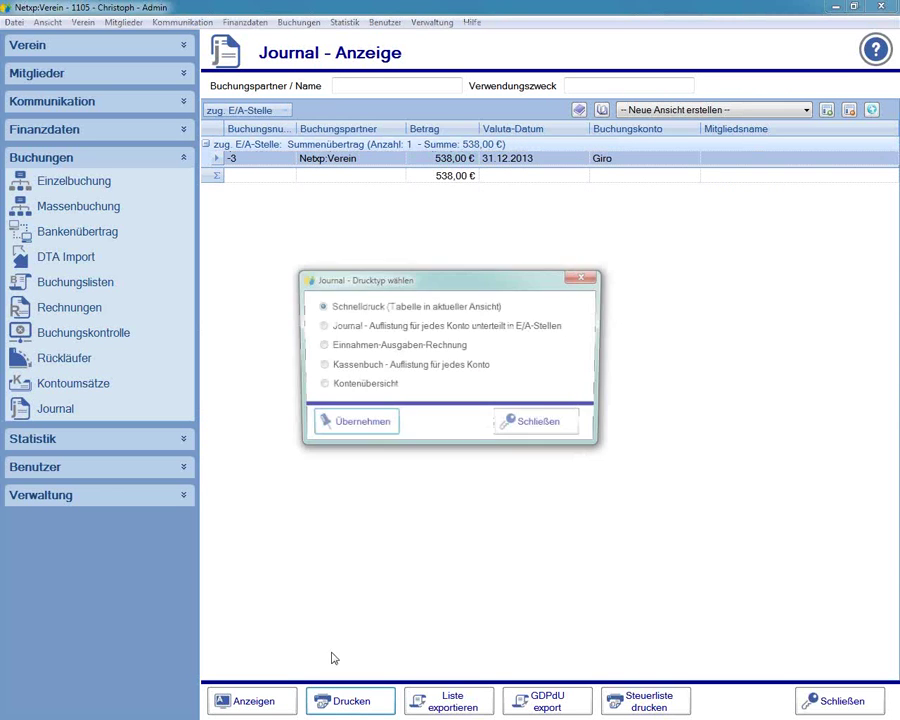
left_click(325, 388)
left_click(336, 423)
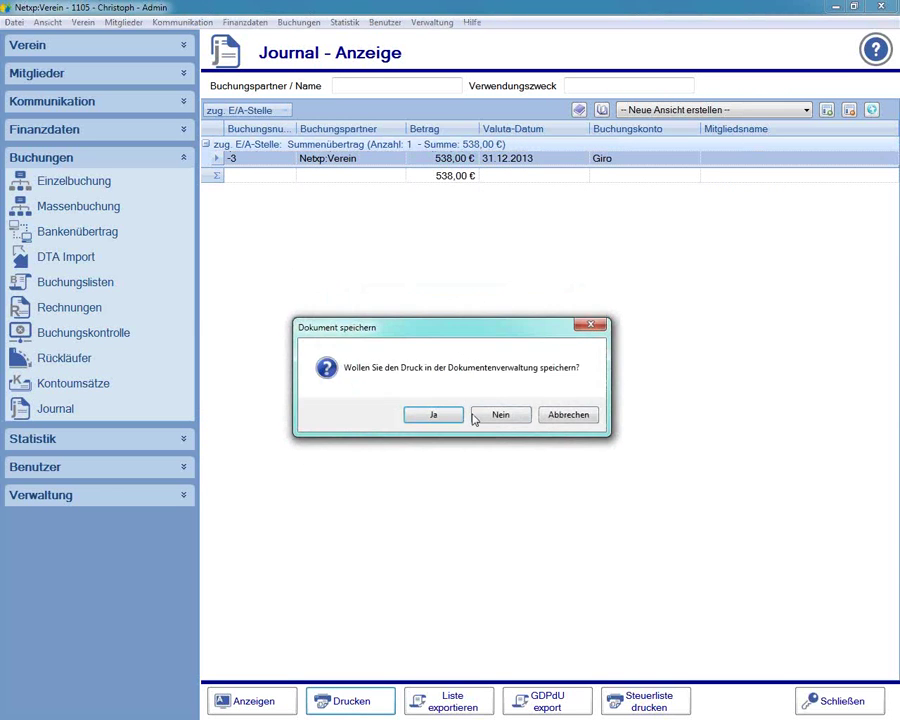
left_click(478, 408)
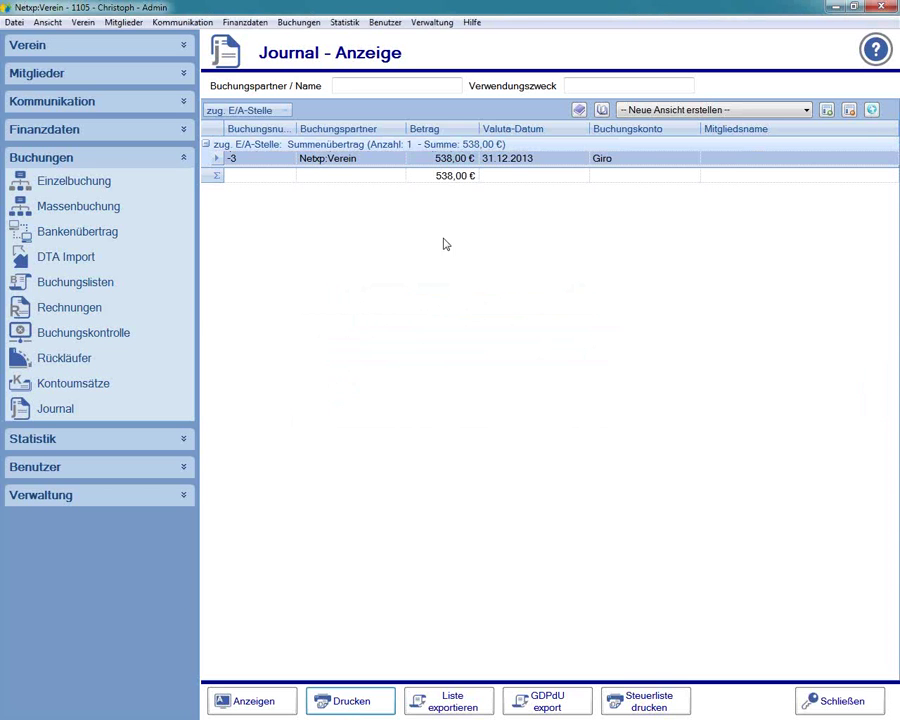
left_click(550, 196)
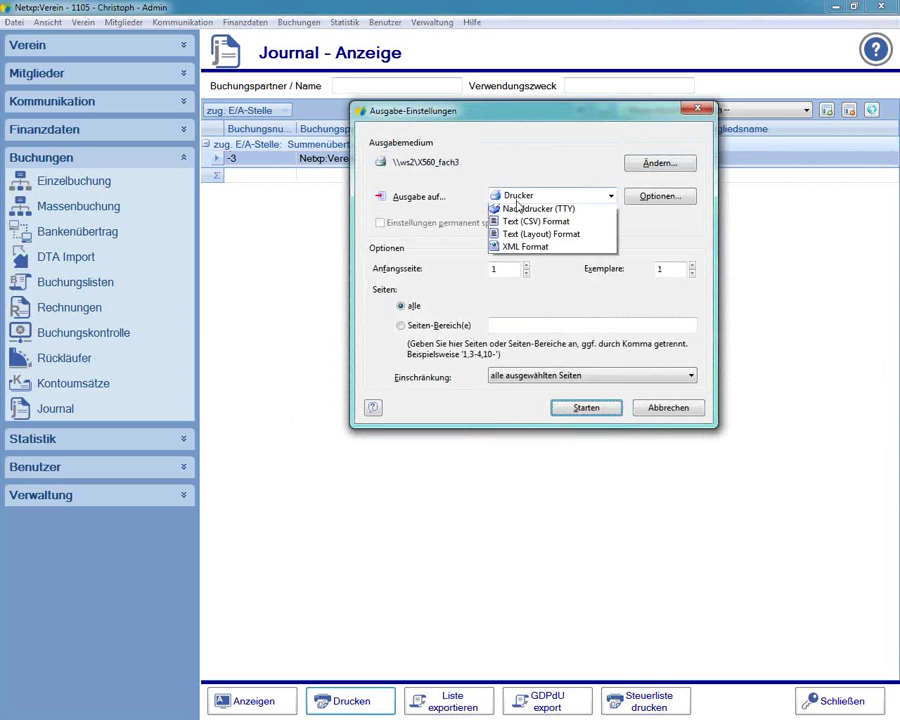
left_click(520, 250)
left_click(560, 410)
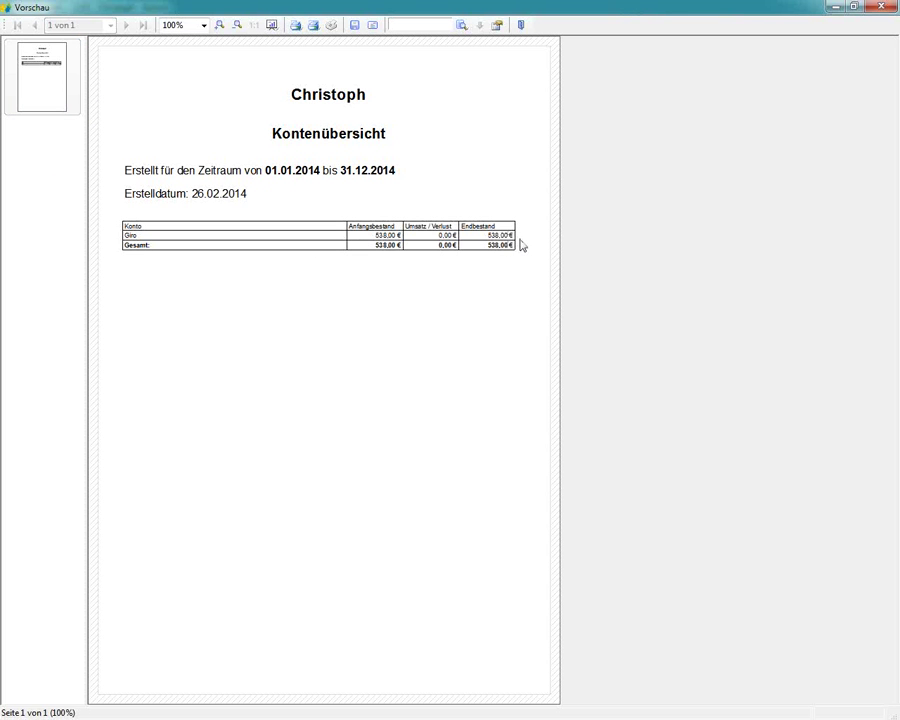
Step: Set the Buchungsdatum range to 01.01.2013 until 31.12.2013 with "Ältere Buchungen als Summe übernehmen" kept enabled, and search the journal
left_click(521, 25)
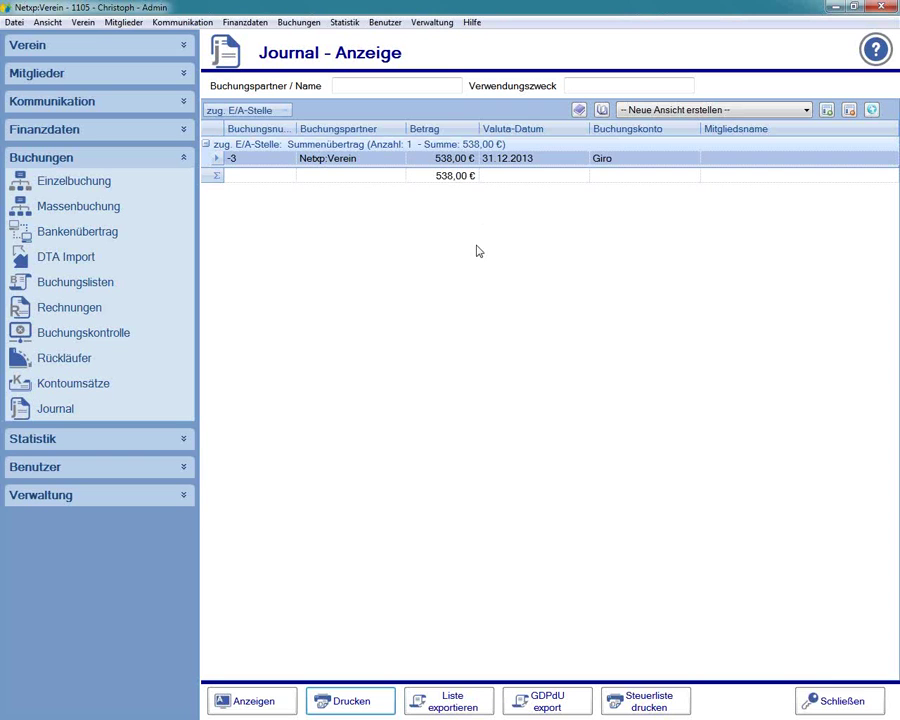
left_click(810, 699)
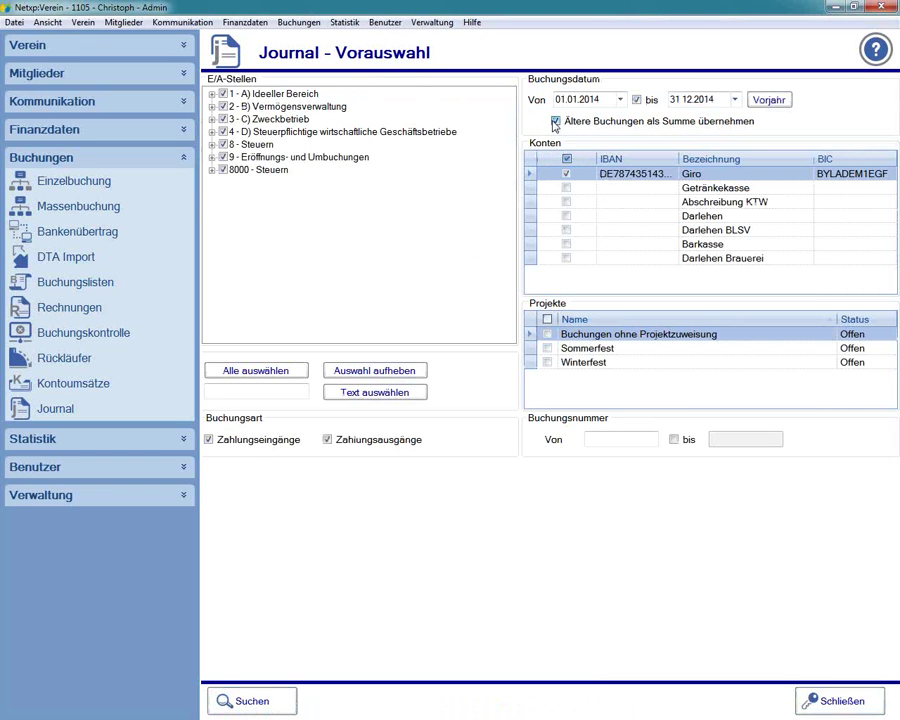
left_click(556, 121)
left_click(570, 122)
left_click(608, 101)
key("BackSpace")
type("3")
left_click(722, 100)
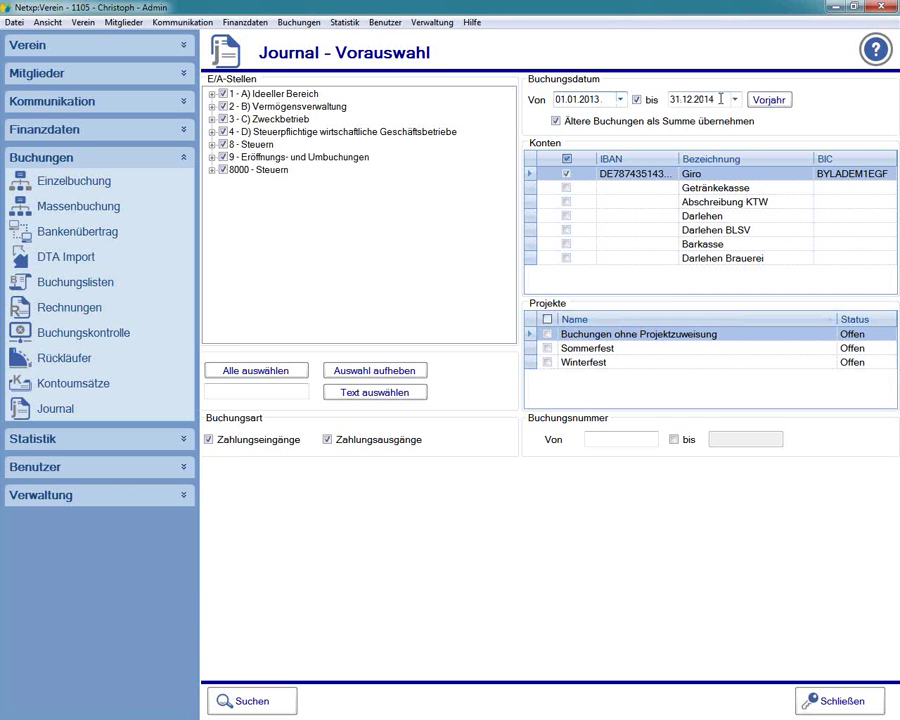
key("BackSpace")
type("3")
left_click(252, 701)
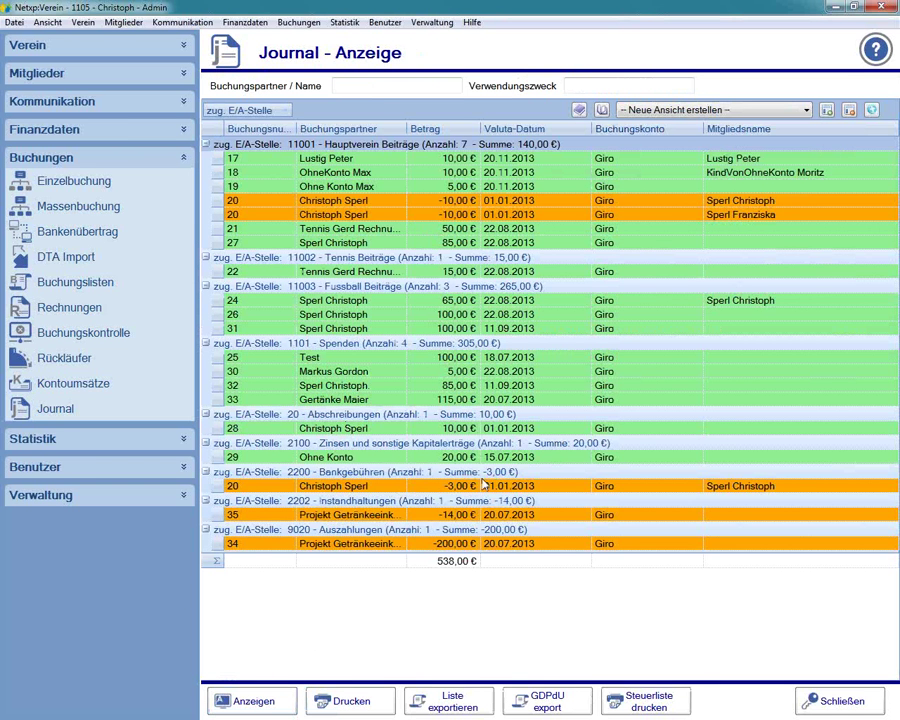
left_click(840, 701)
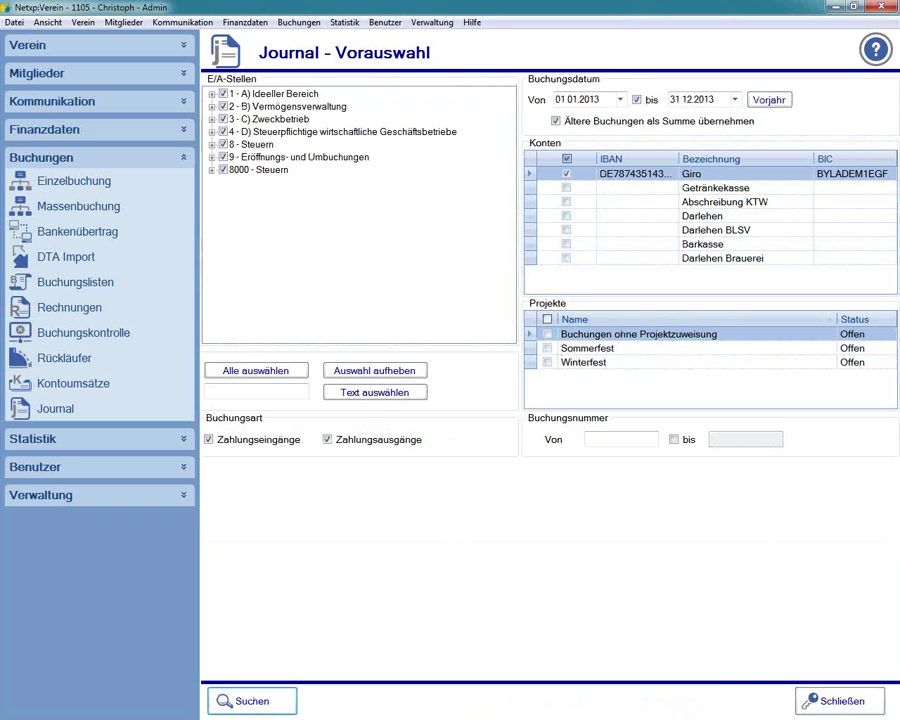
left_click(236, 700)
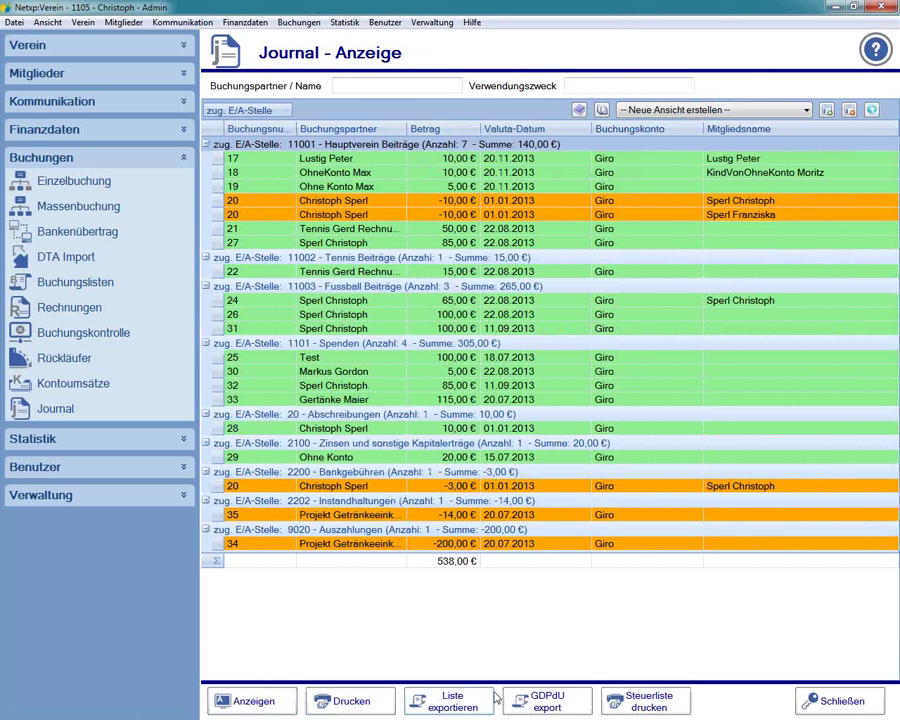
Step: Output the Giro Kontenübersicht for 2013 as a Vorschau without saving it in the document management, and examine its Anfangsbestand and Endbestand
left_click(363, 702)
left_click(352, 385)
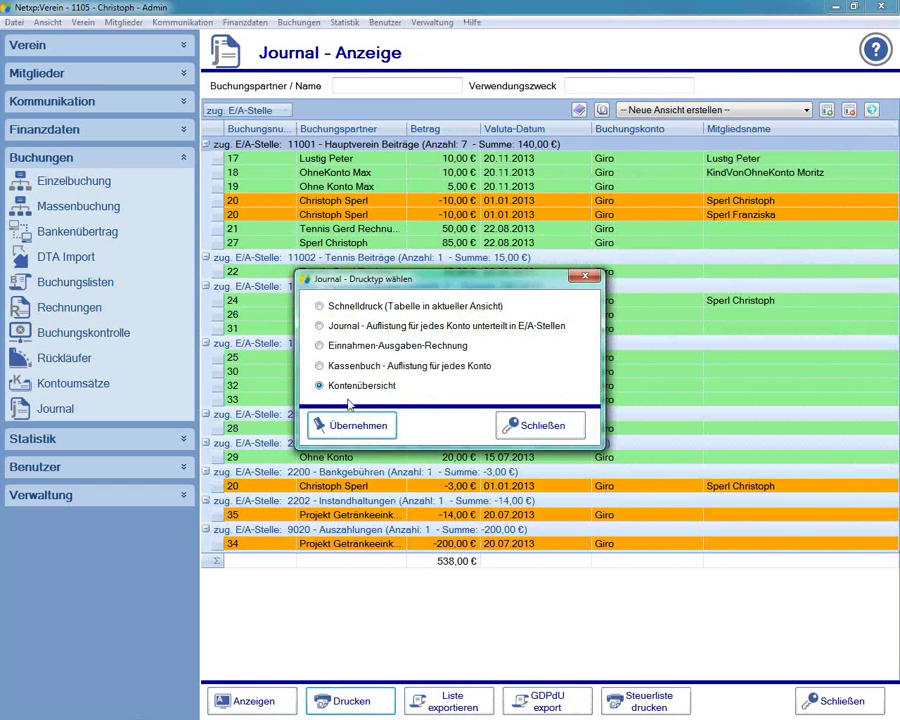
left_click(348, 428)
left_click(512, 414)
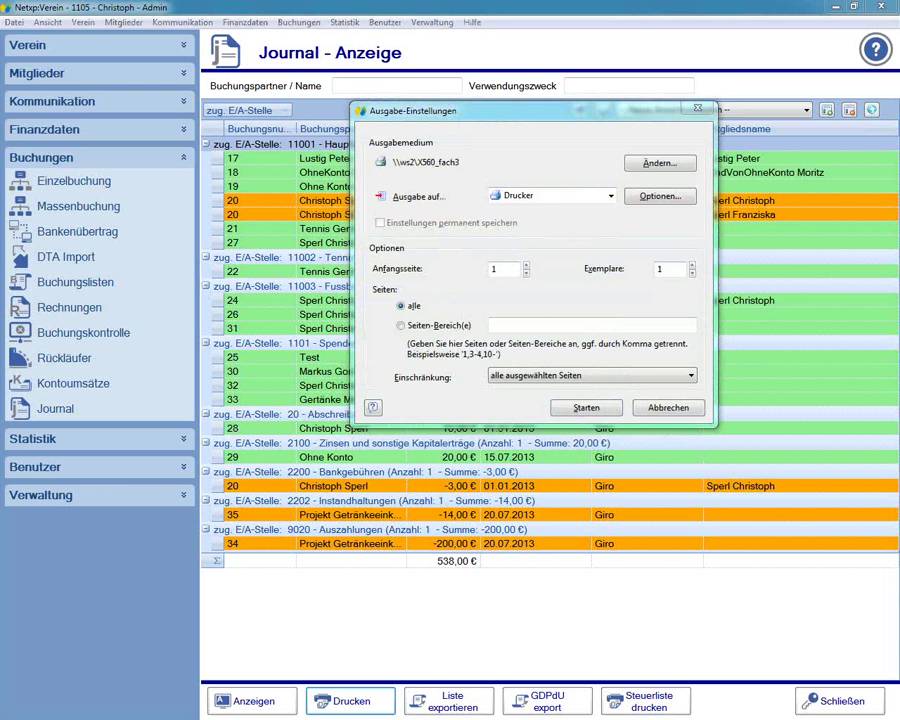
left_click(550, 195)
left_click(530, 222)
left_click(586, 407)
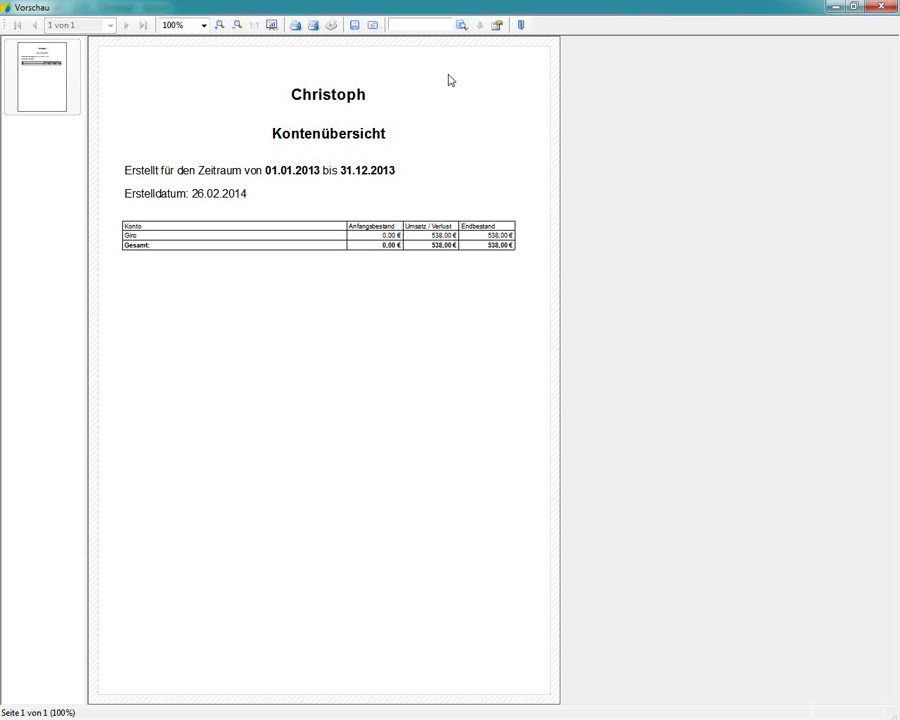
left_click(522, 26)
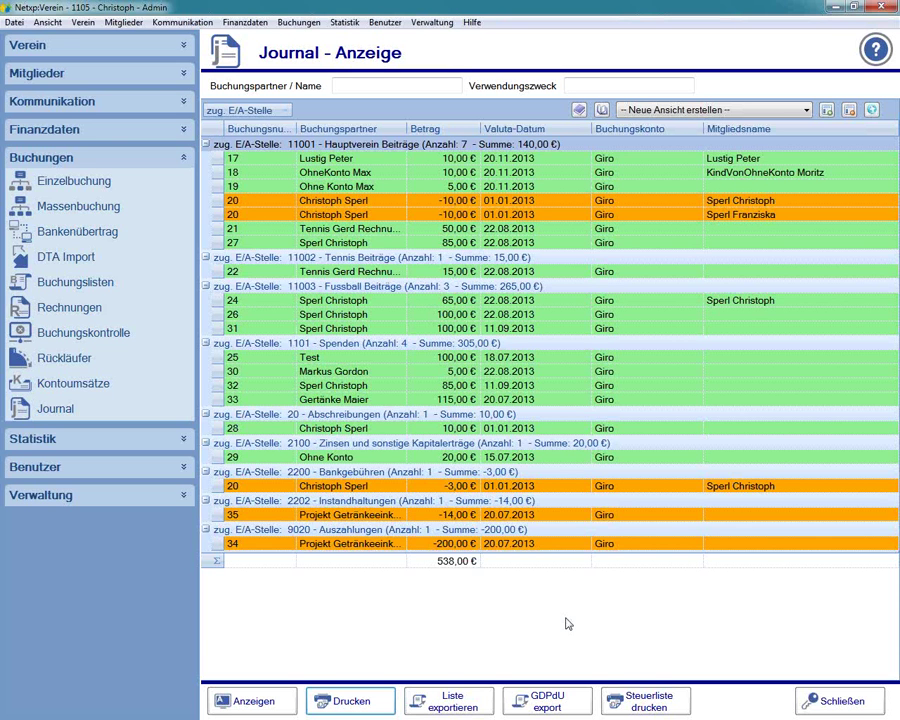
Step: View the Buchungsdetails of bookings 29 and 30 from the journal list
double_click(212, 458)
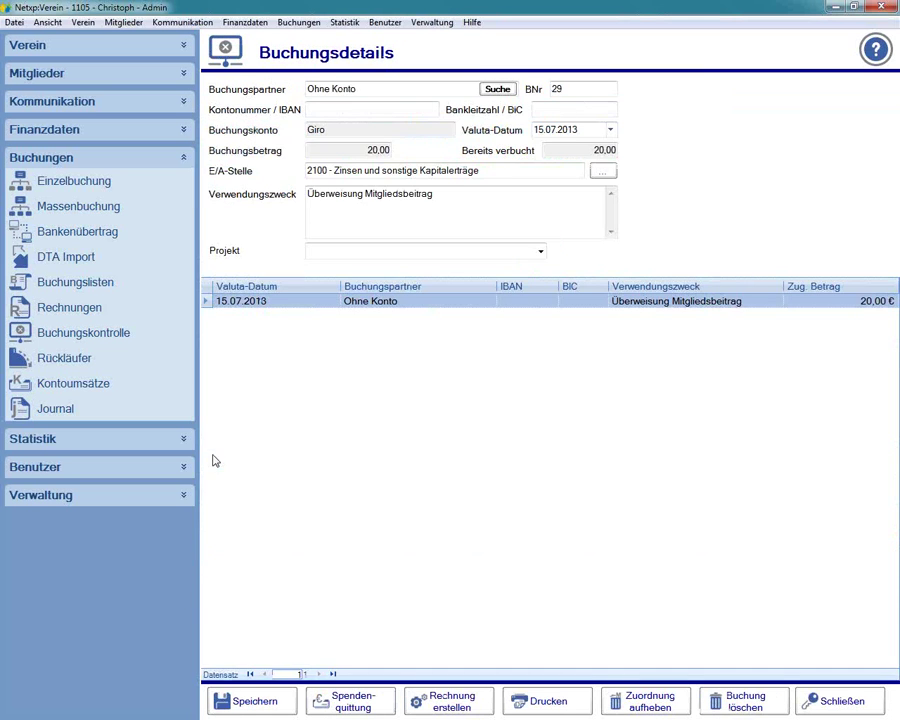
left_click(826, 700)
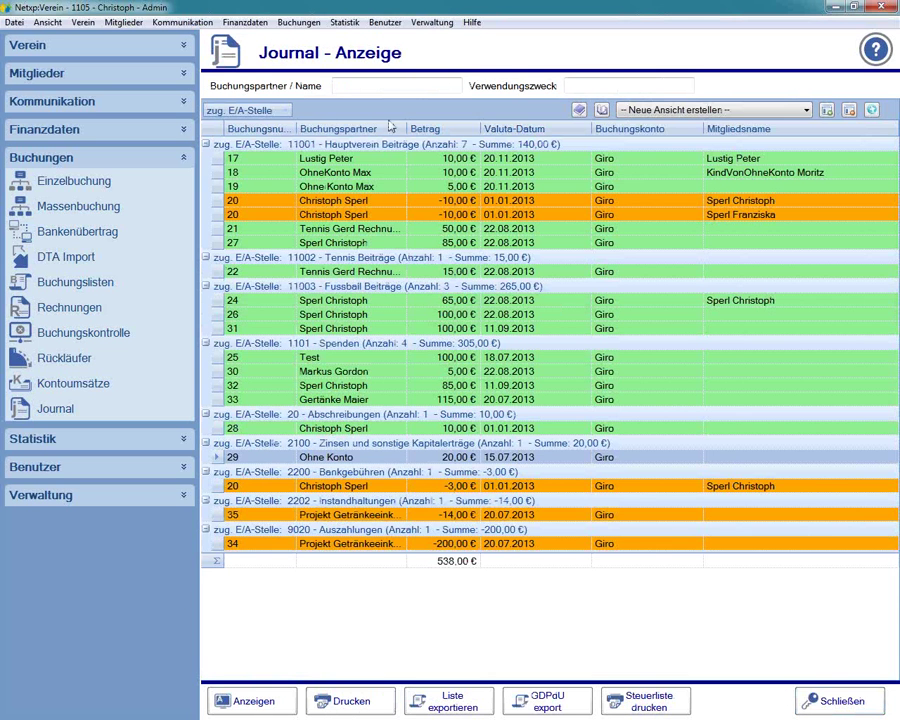
double_click(215, 457)
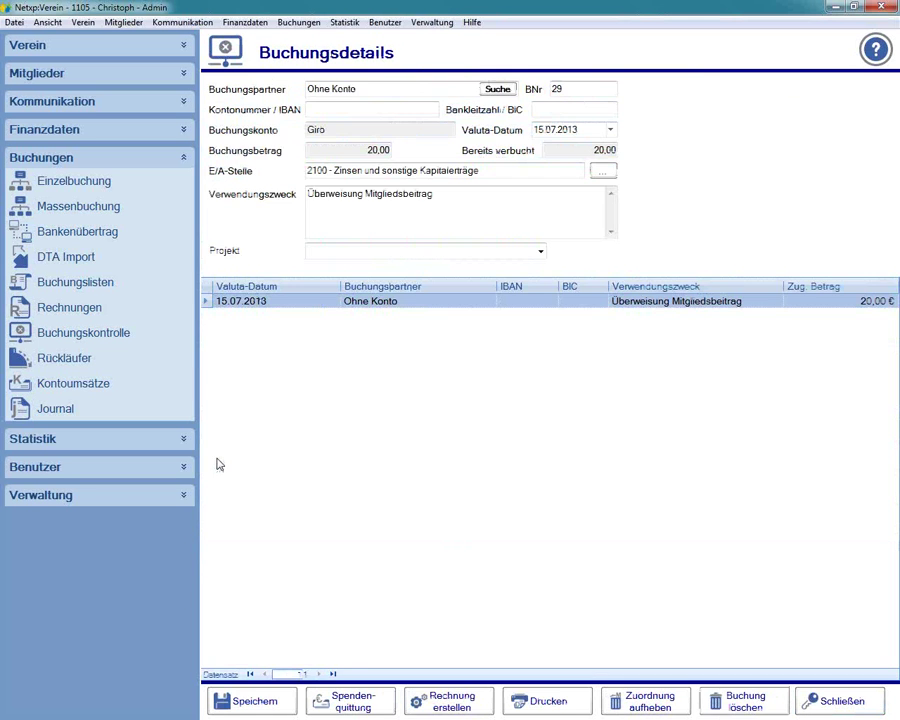
left_click(818, 698)
double_click(230, 372)
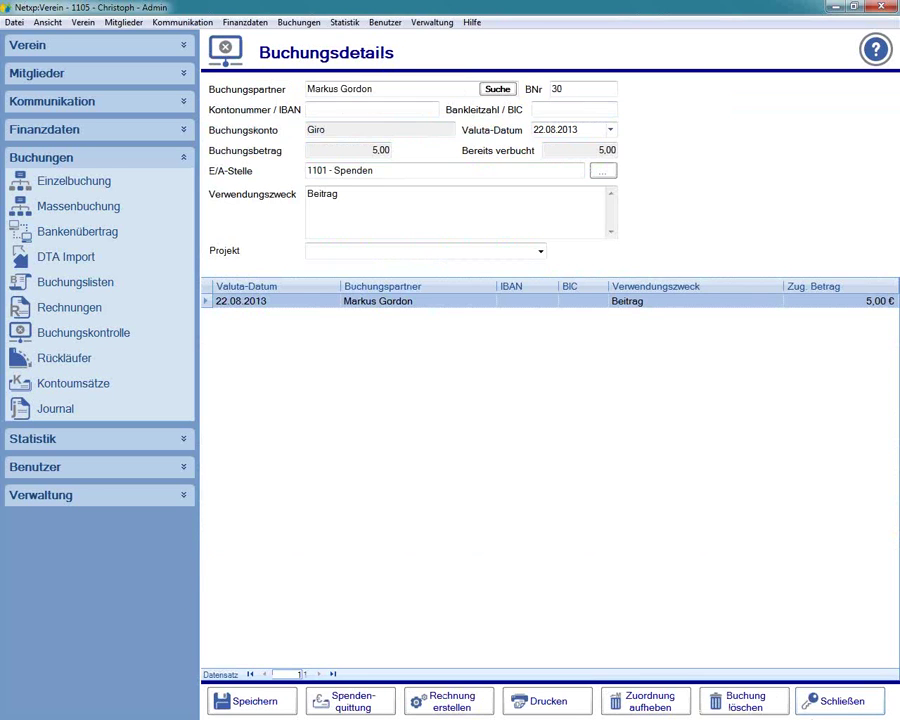
left_click(830, 703)
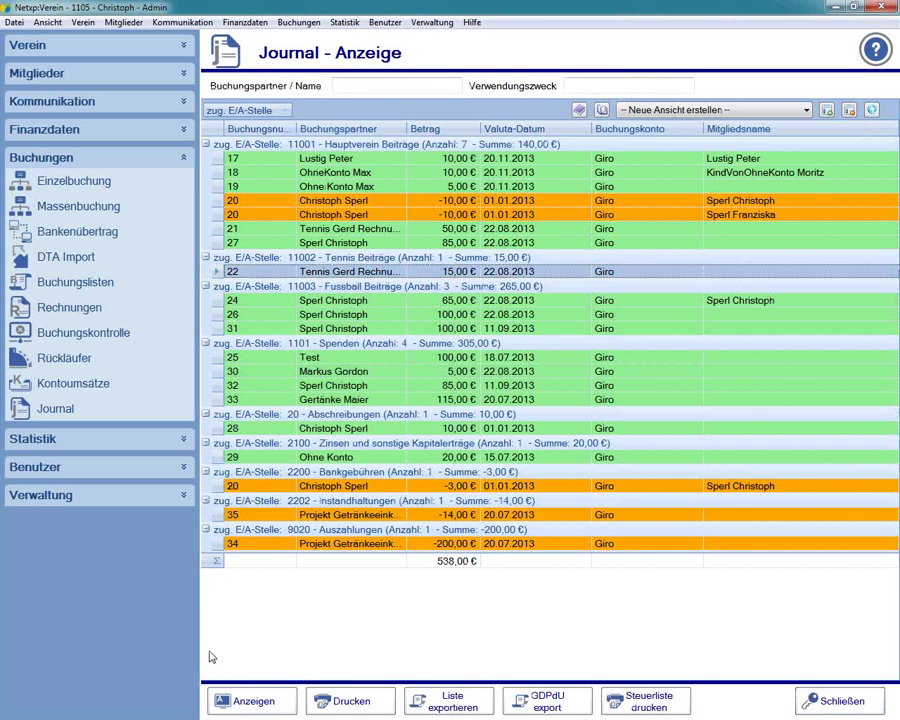
Step: Open the Buchungsdetails of booking 22, view its print settings without printing, and return to the journal list
left_click(232, 709)
key("Return")
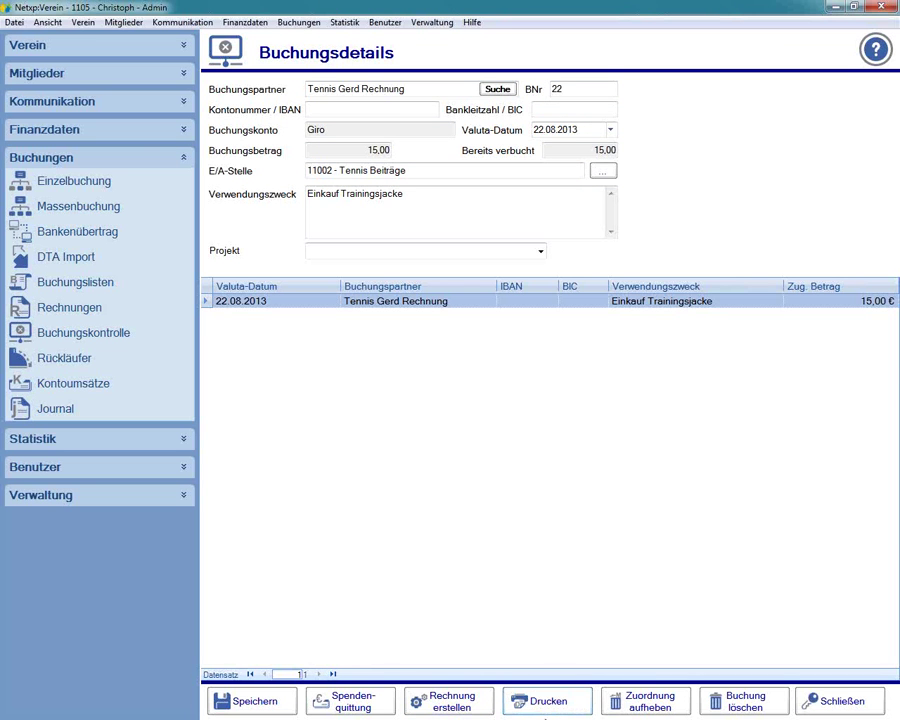
left_click(541, 708)
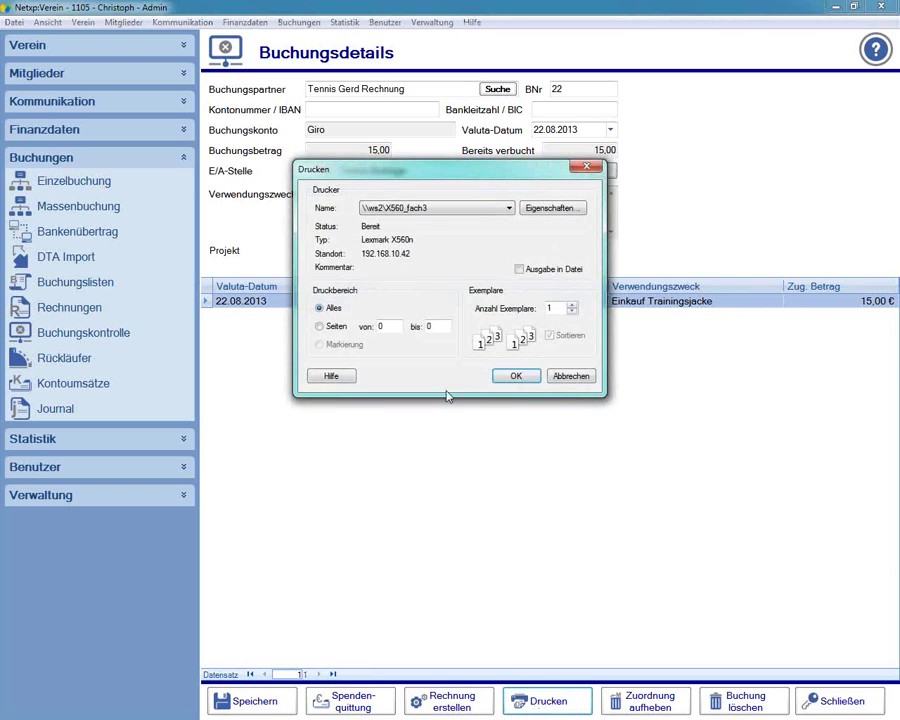
left_click(570, 377)
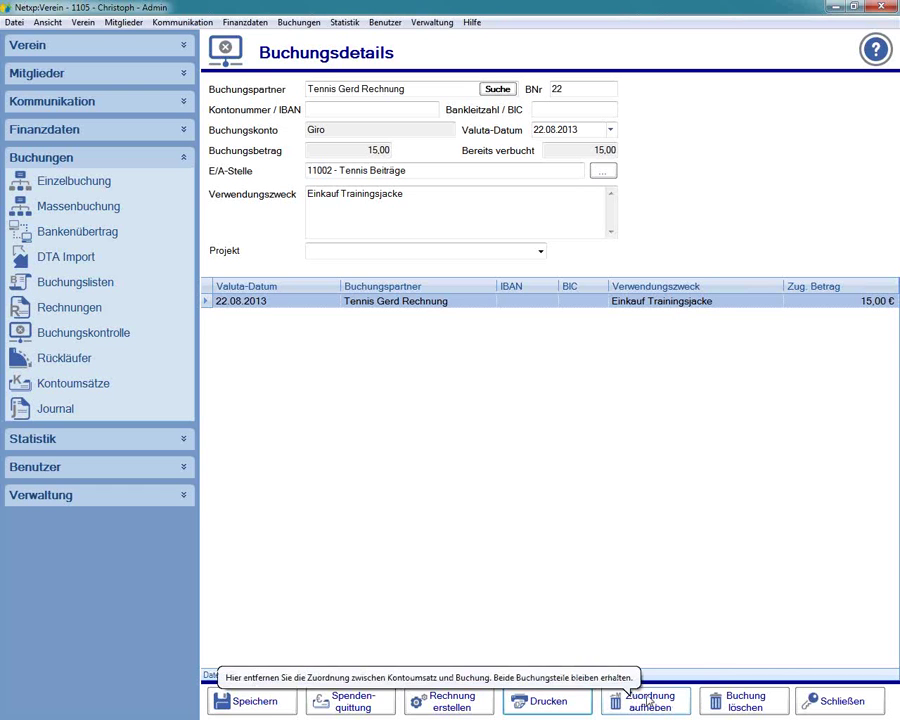
left_click(803, 693)
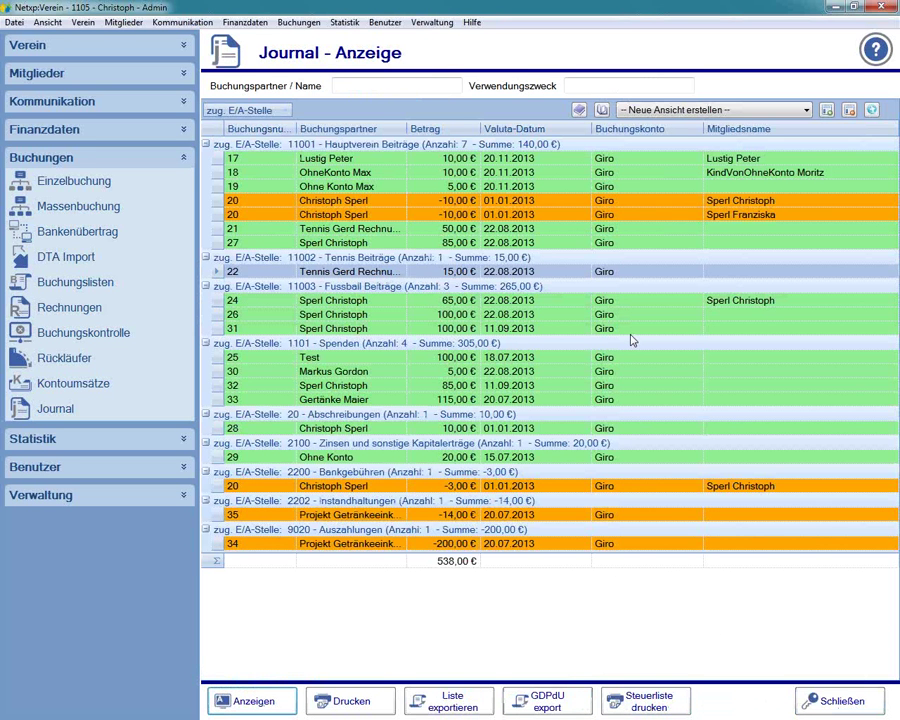
Step: Create an invoice from the first booking numbered 20, using the Beitragsrechnung template and the Artikelrechnungen number range
left_click(427, 203)
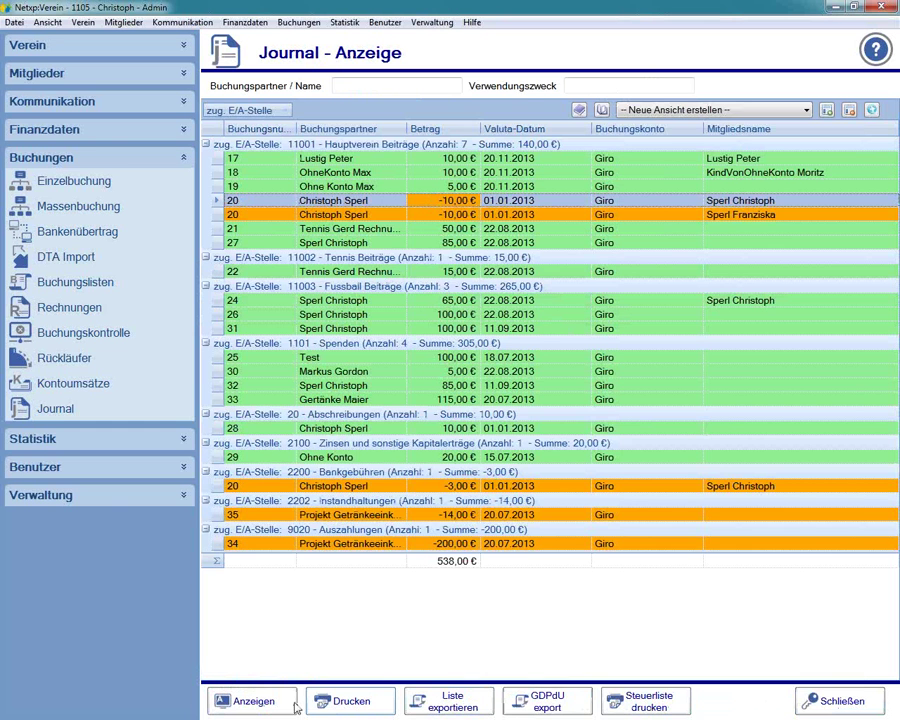
left_click(254, 702)
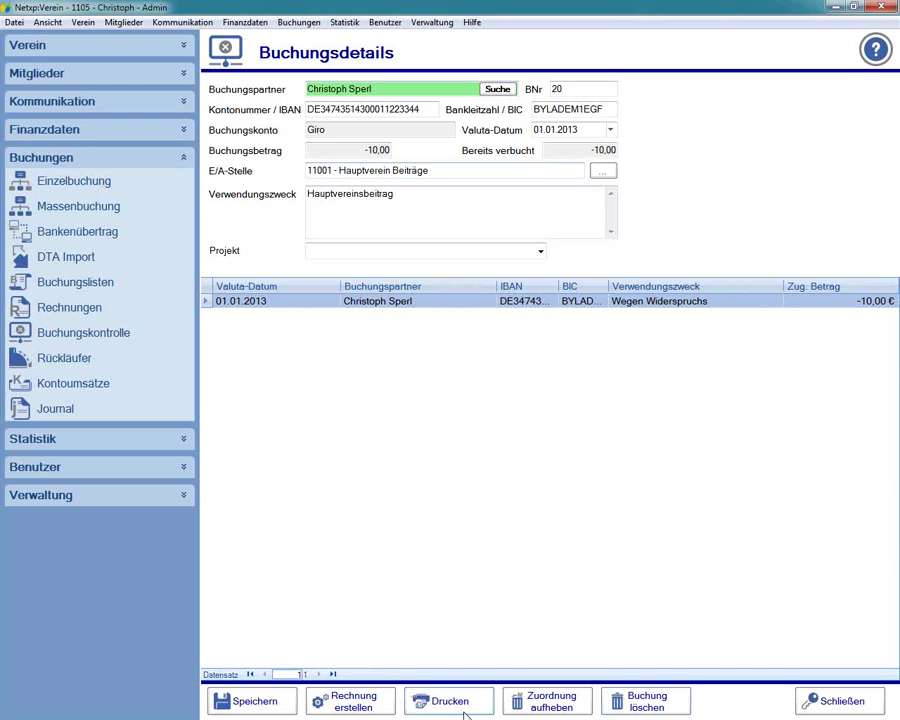
left_click(357, 704)
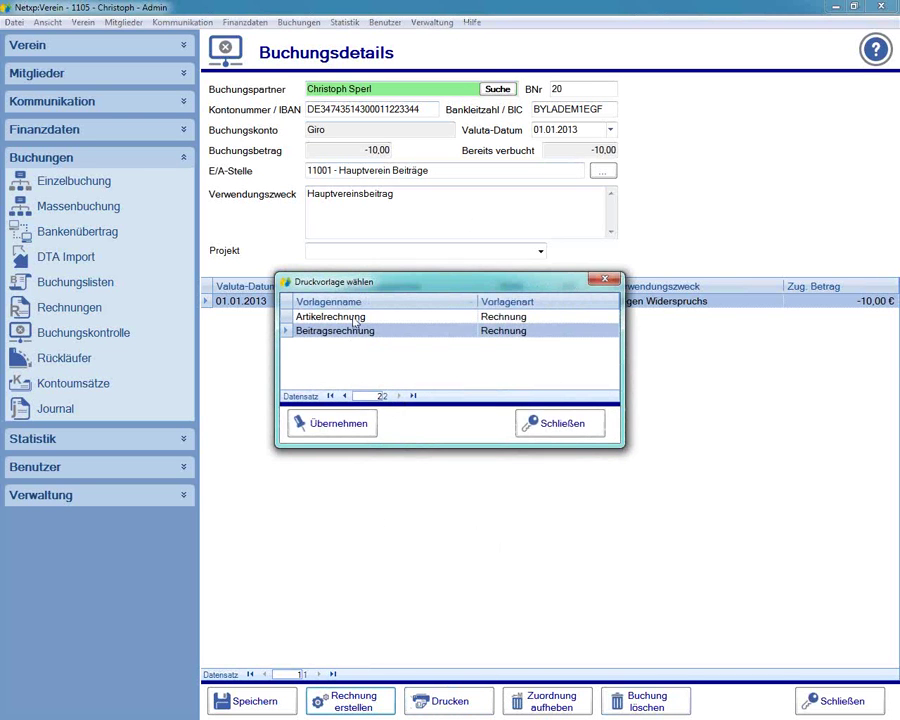
left_click(312, 423)
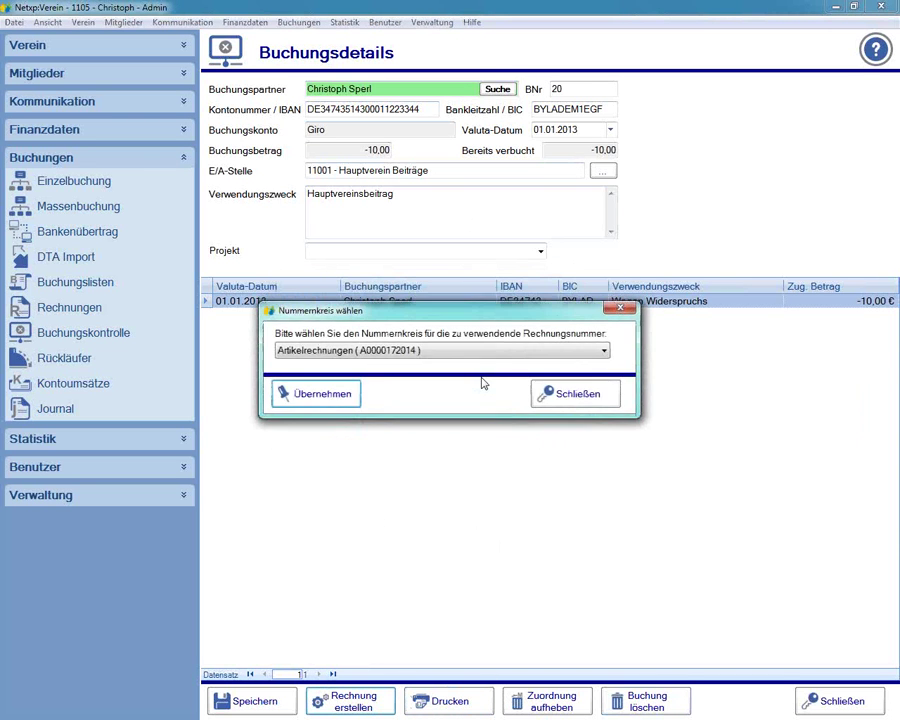
key("Return")
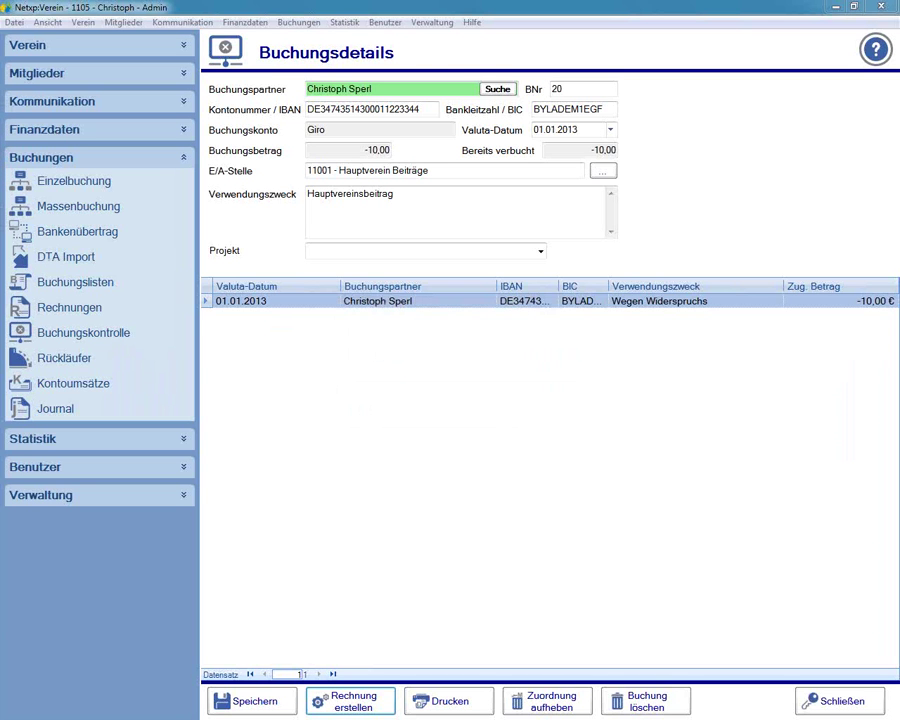
Step: Open the newly created invoice's PDF from the Rechnungsübersicht and examine its recipient, item and amount
left_click(69, 307)
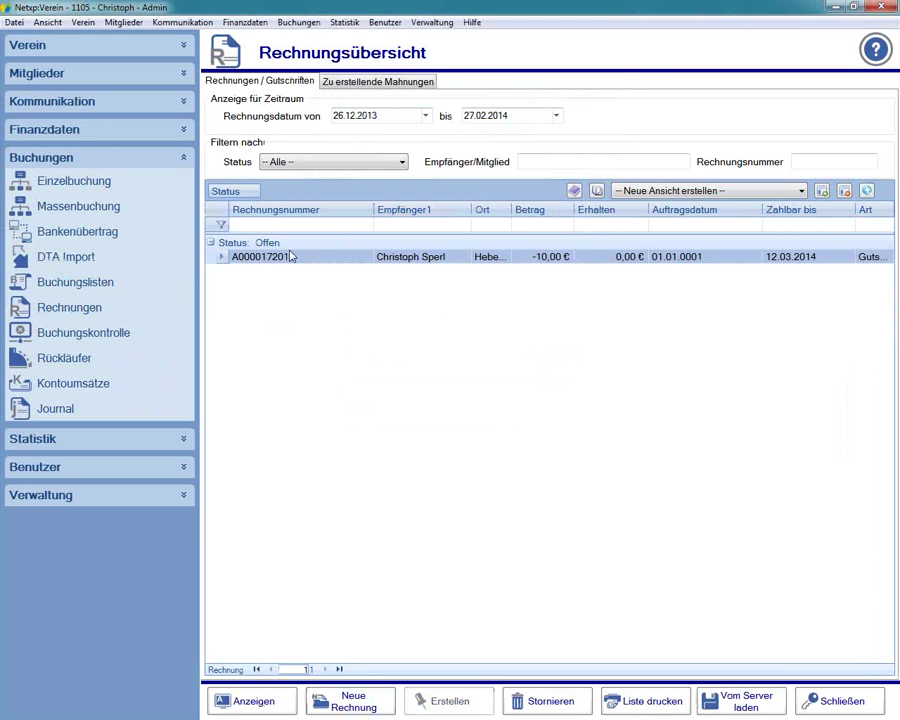
left_click(526, 259)
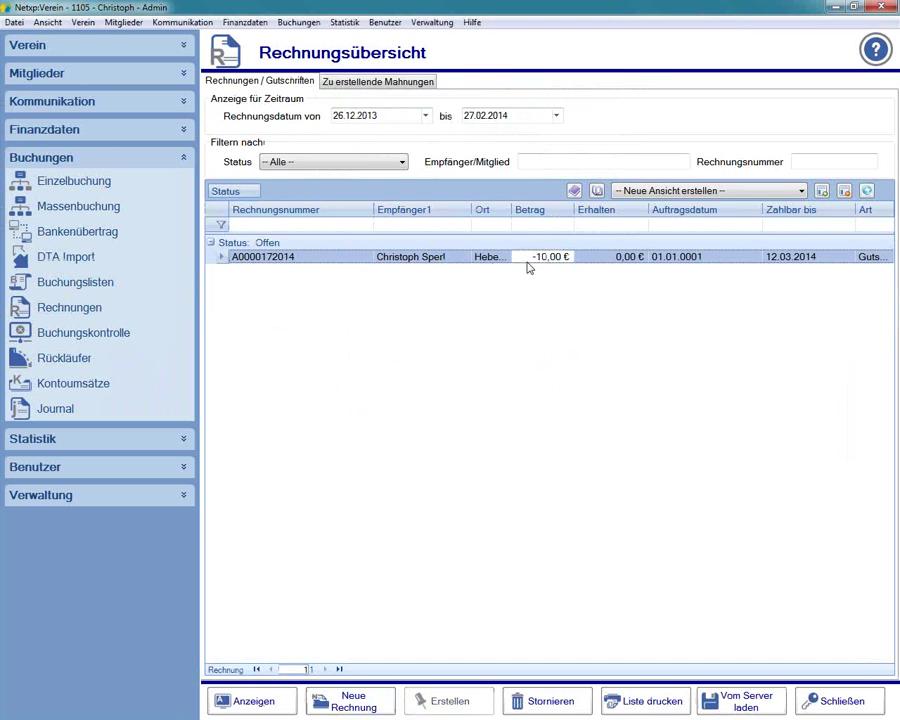
double_click(335, 260)
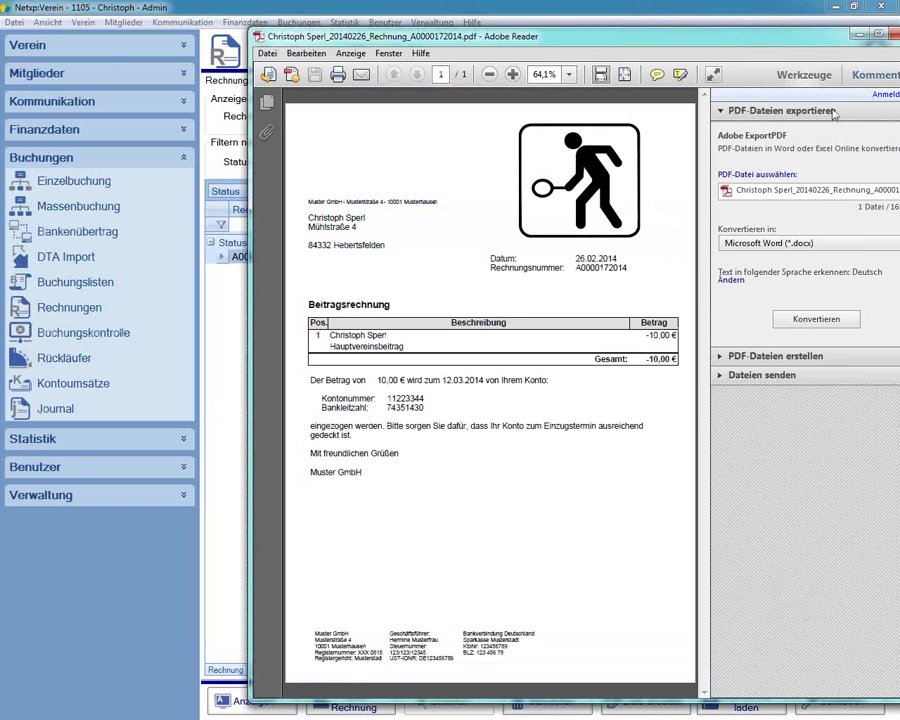
left_click(889, 36)
Step: Close the Rechnungsübersicht and return to the journal preselection
left_click(838, 705)
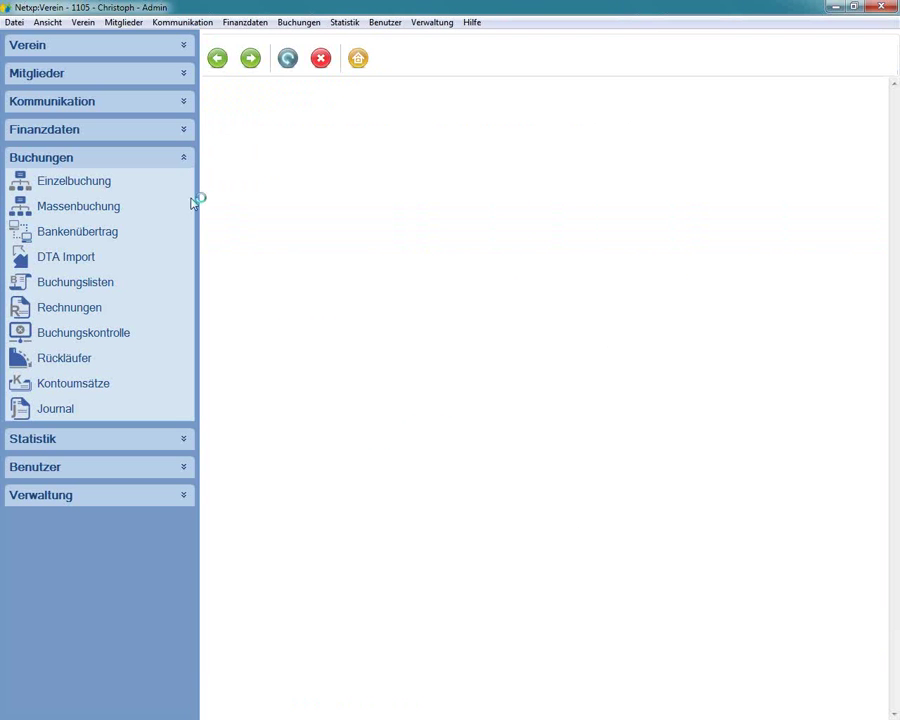
left_click(55, 412)
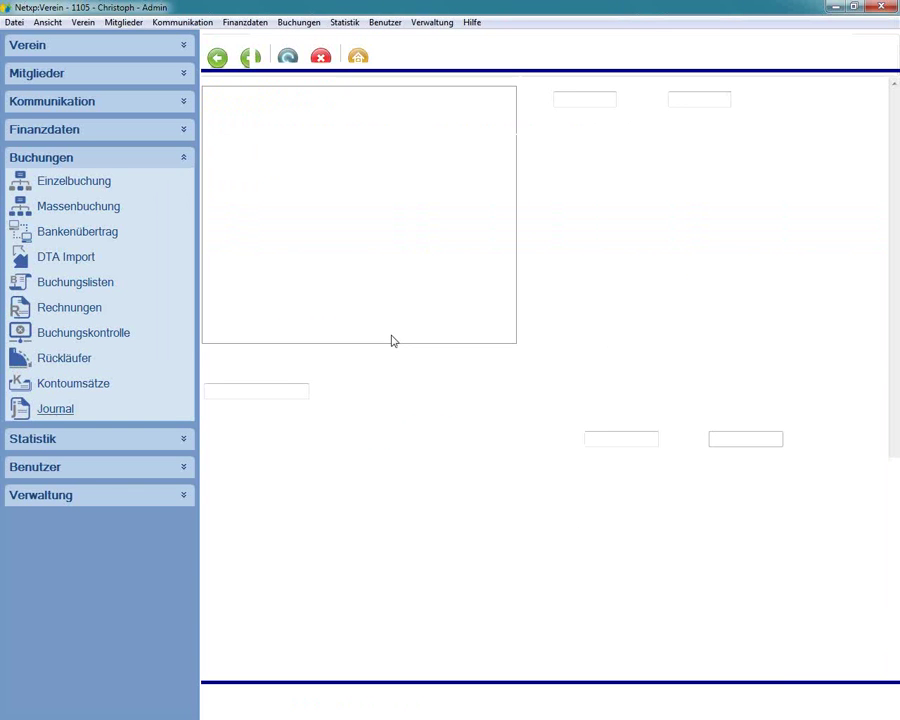